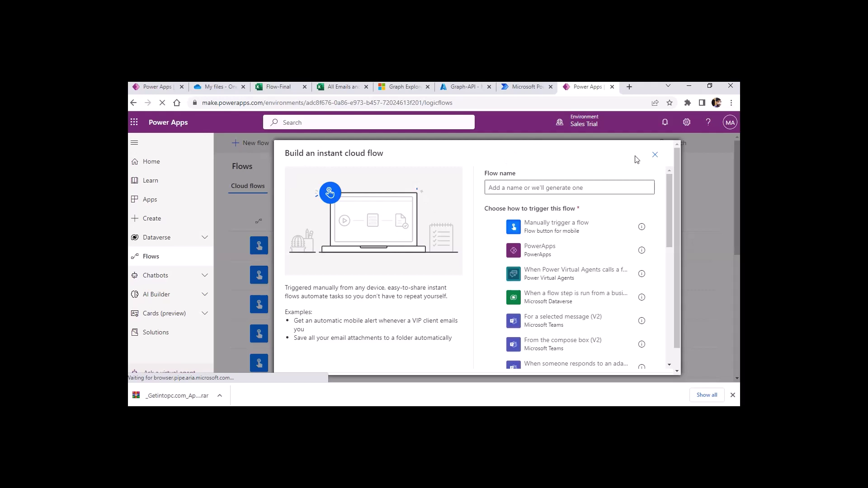
Create an instant cloud flow named "Graph API Users" with the "Manually trigger a flow" trigger.
click(520, 230)
click(558, 187)
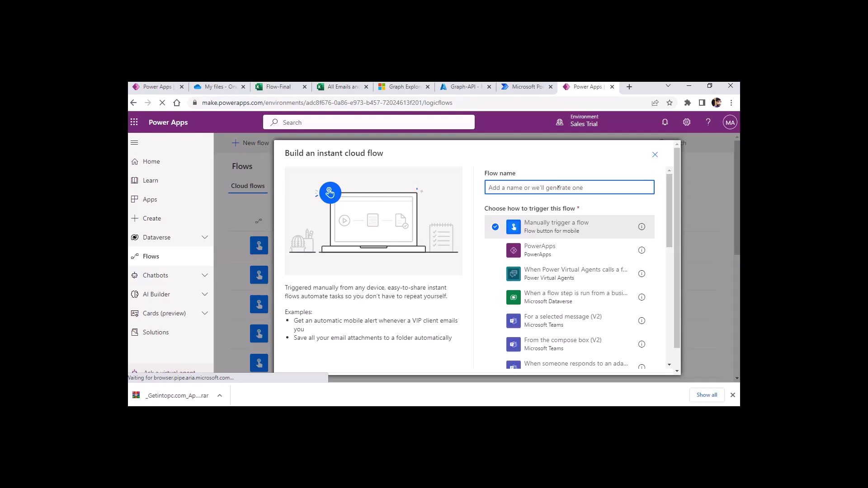
text(Graph API Users)
scroll(573, 317, down, 10)
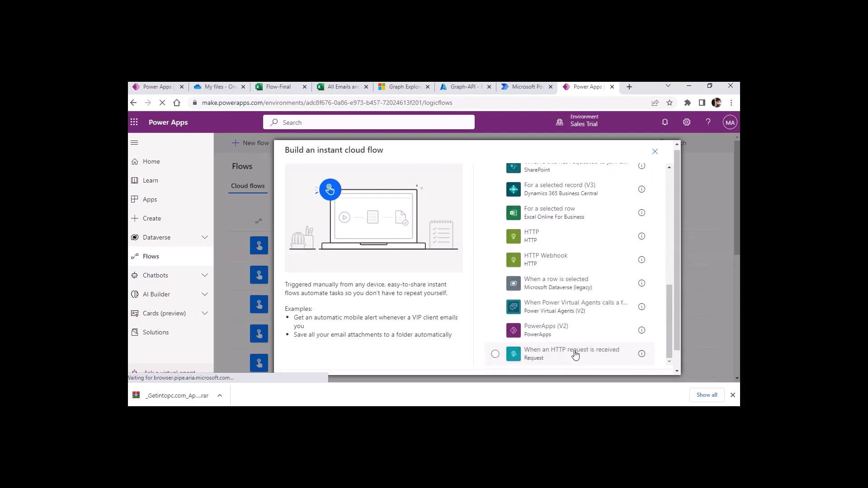
click(611, 364)
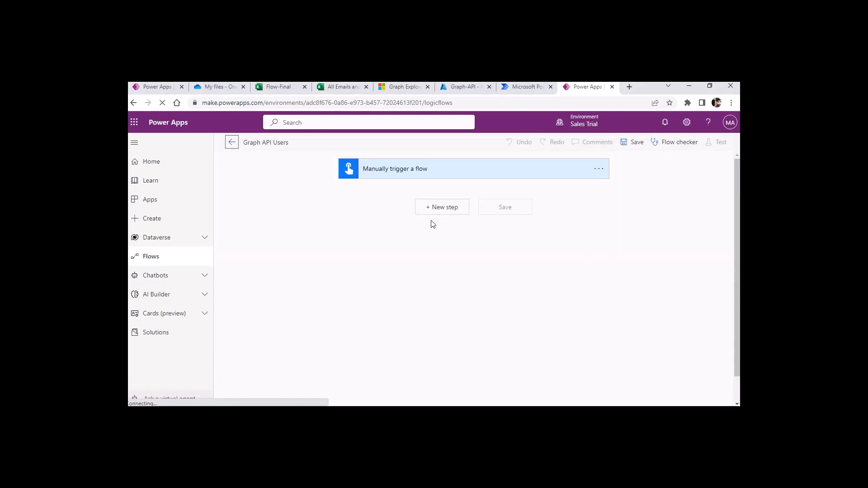
Add a new step below the manual trigger and search the connectors and actions for "http".
click(434, 205)
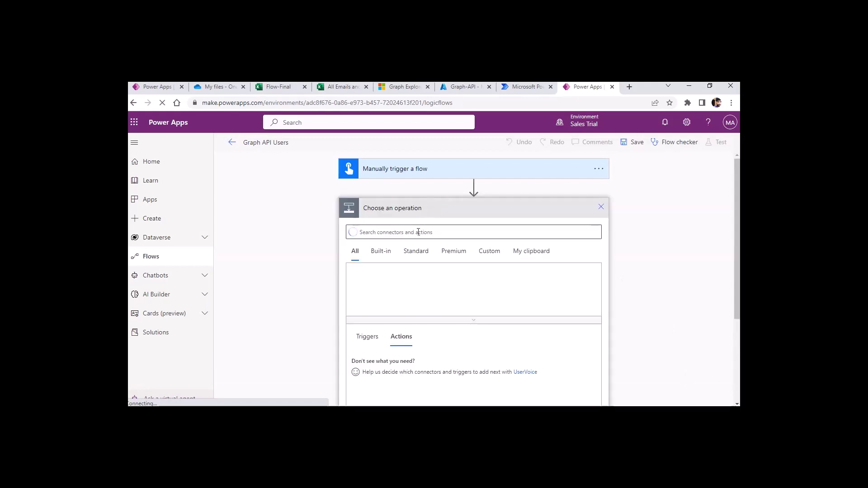
text(http)
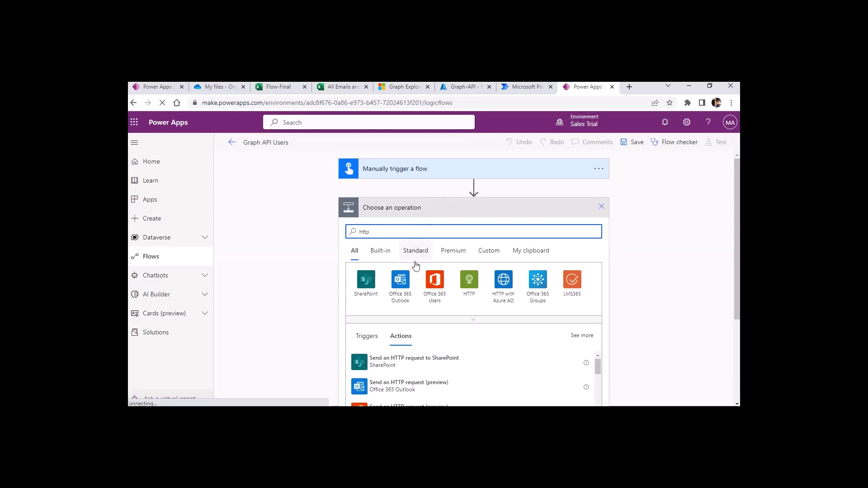
scroll(436, 285, down, 2)
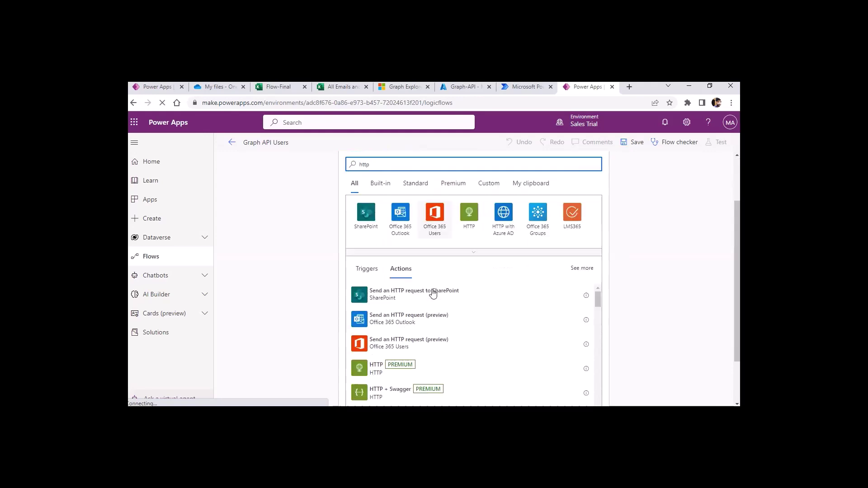
click(401, 347)
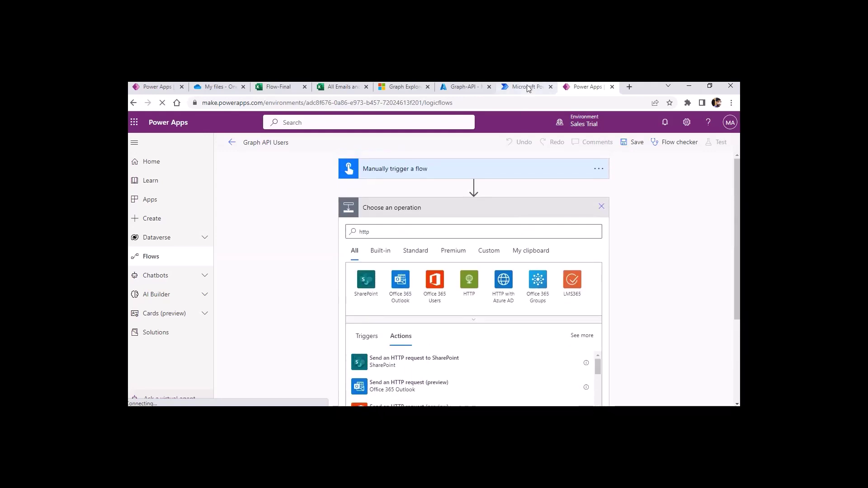
Look through the already open Graph-API permissions, Power Automate and Graph Explorer pages.
click(461, 88)
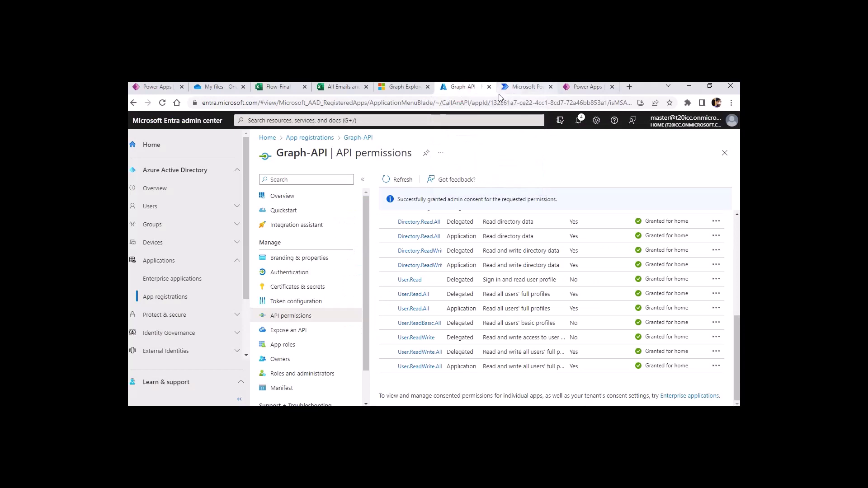
click(529, 87)
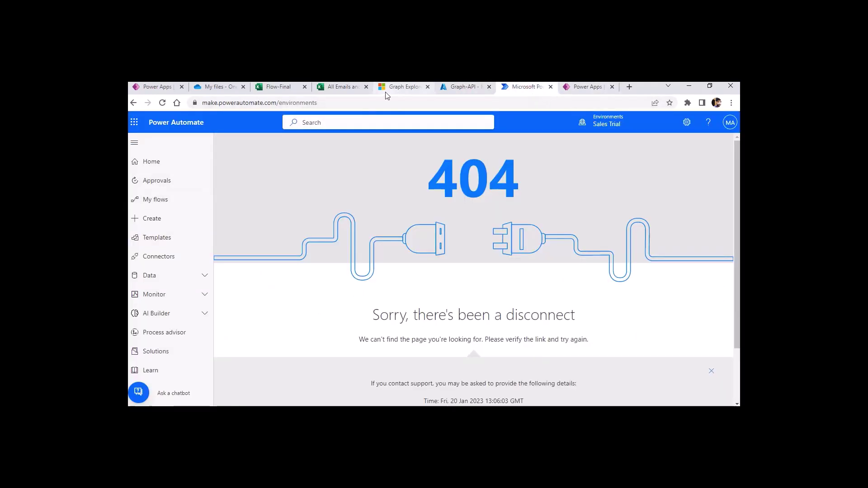
click(404, 86)
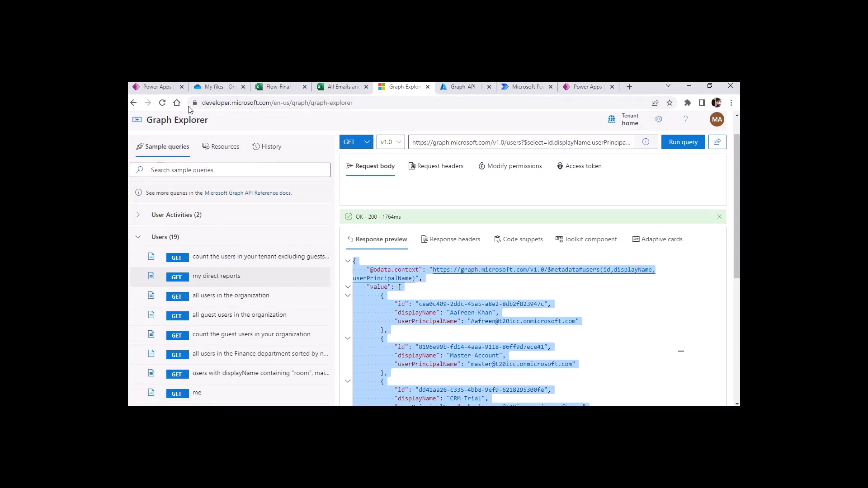
Search the web for "graph api microsoft" in a new browser tab and open Graph Explorer from the "Use the Microsoft Graph API" article.
click(629, 88)
text(grap)
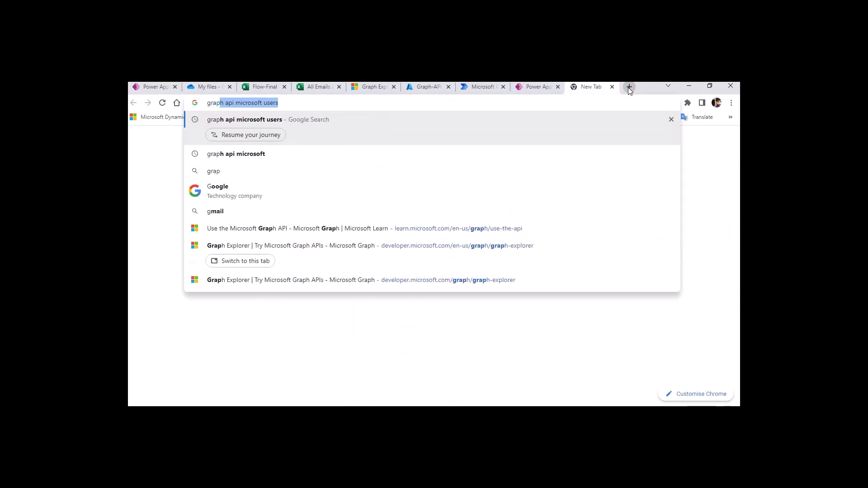
text(h api microsoft)
key(Delete)
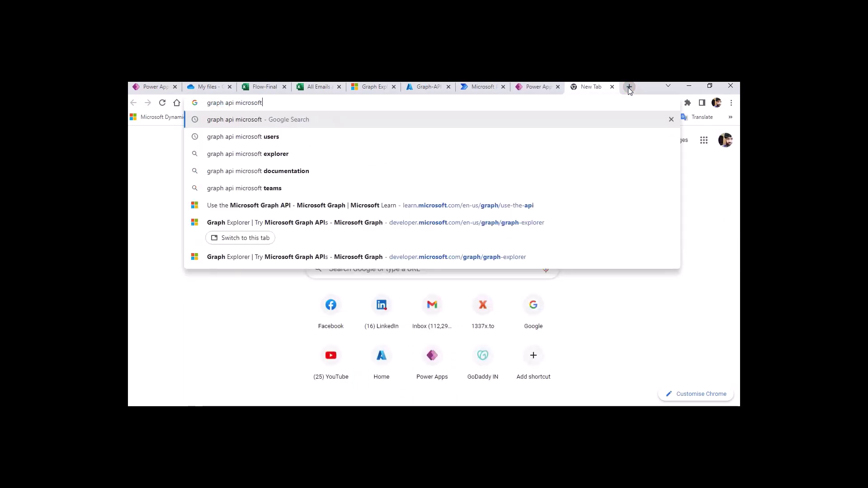
key(Return)
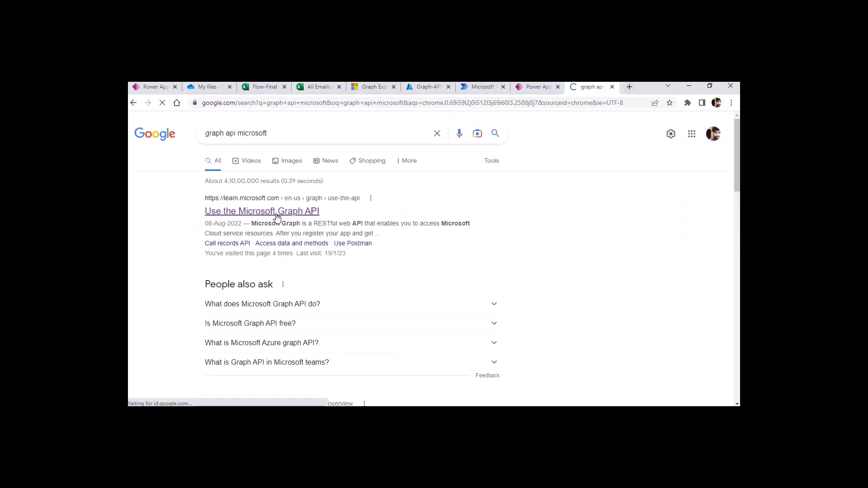
click(273, 212)
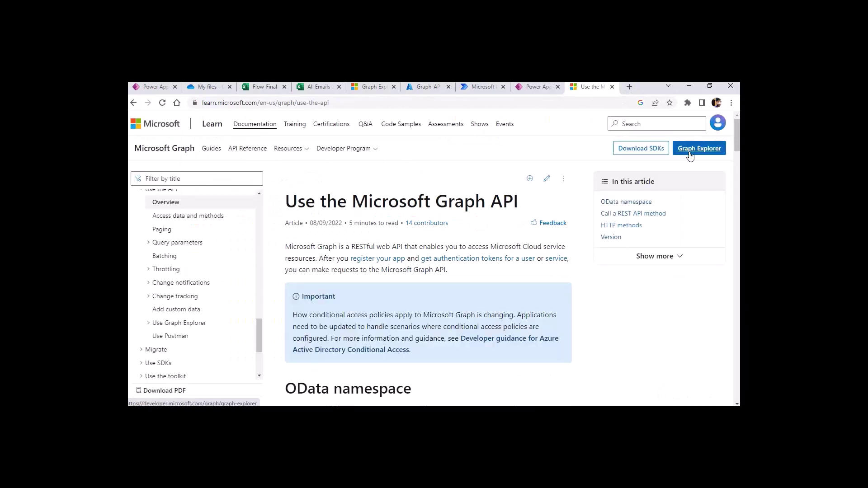
click(690, 154)
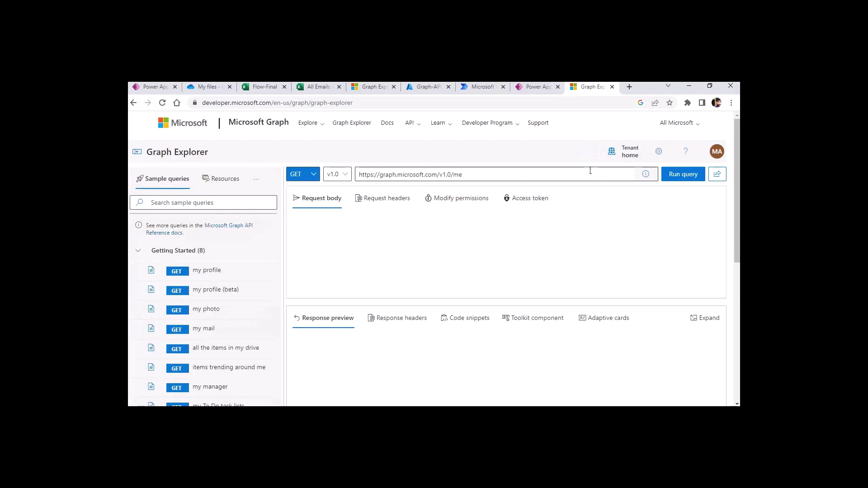
Check the signed-in account in Graph Explorer and look over the sample query categories.
click(718, 152)
click(717, 153)
scroll(216, 280, down, 3)
scroll(213, 279, up, 3)
click(222, 252)
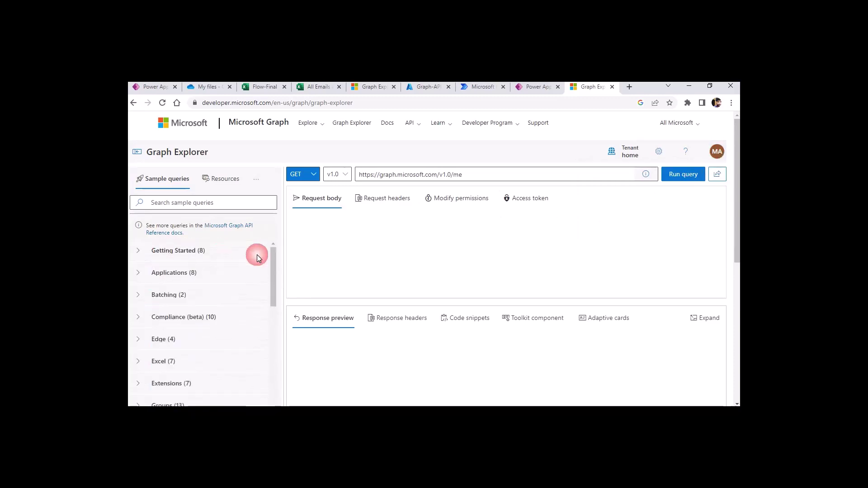
drag(274, 260, 271, 234)
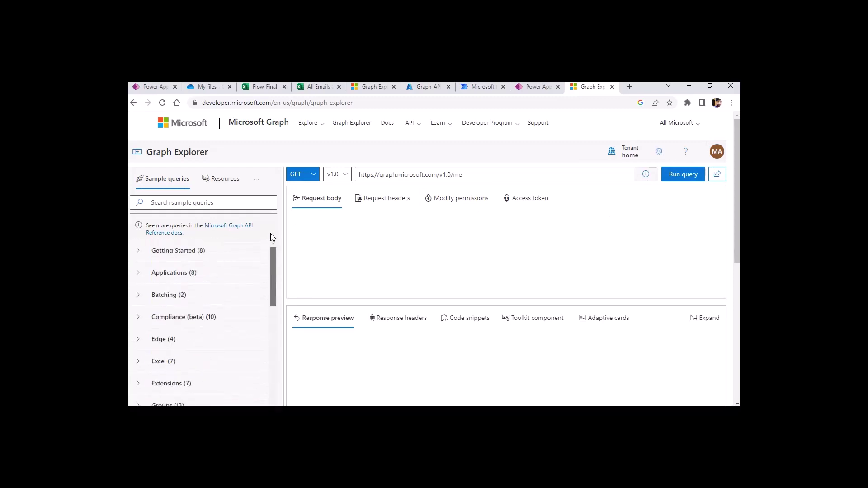
Run the "my profile" sample query from the Getting Started category and review its response preview.
click(144, 251)
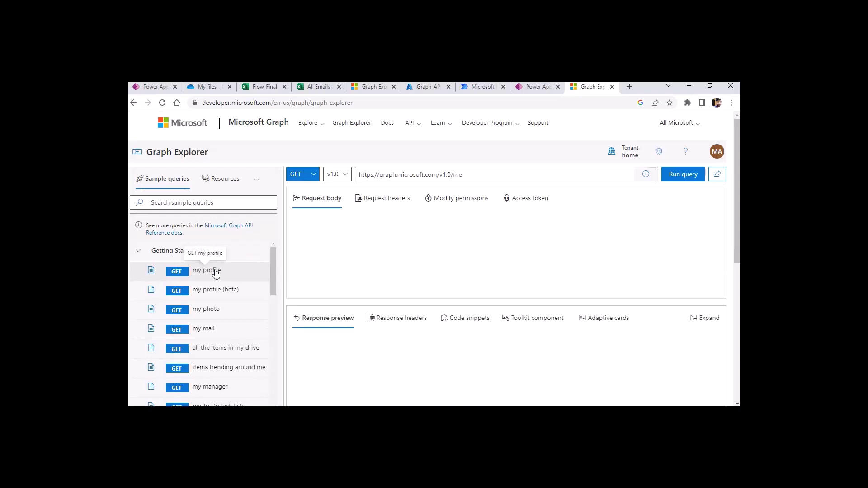
click(216, 274)
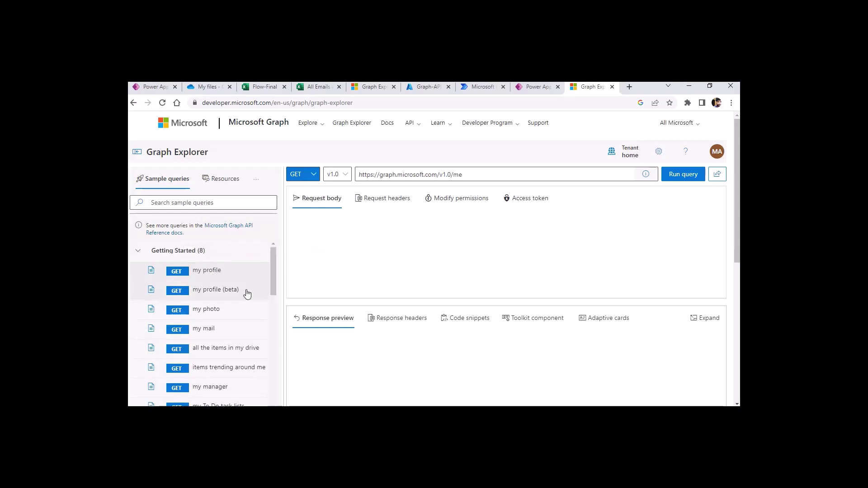
click(690, 180)
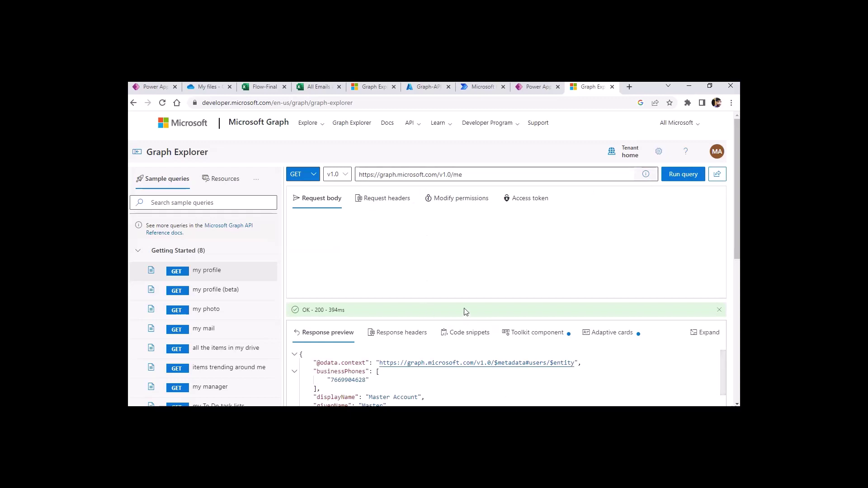
scroll(451, 313, down, 5)
scroll(447, 339, down, 1)
scroll(448, 339, up, 3)
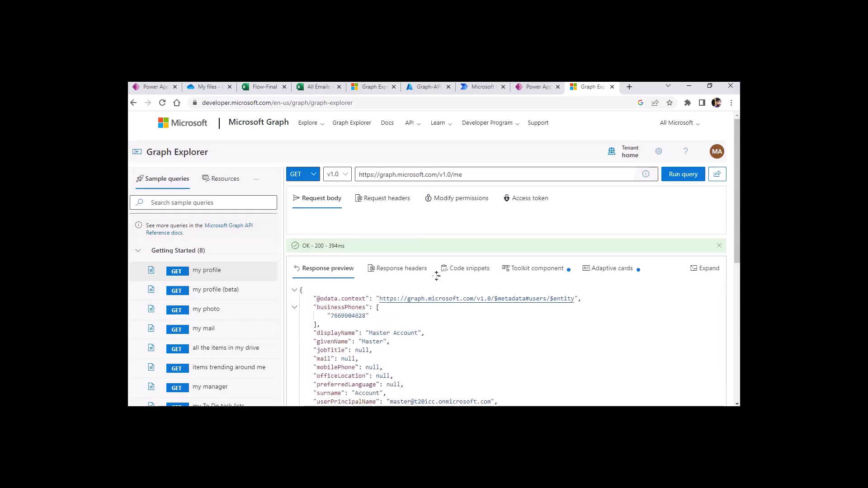
drag(435, 271, 442, 294)
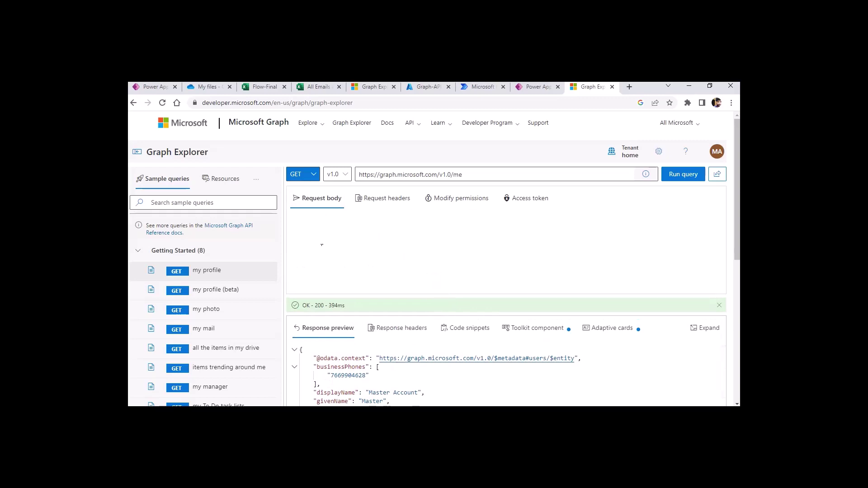
View the HTTP methods available for the request and keep GET selected.
click(313, 178)
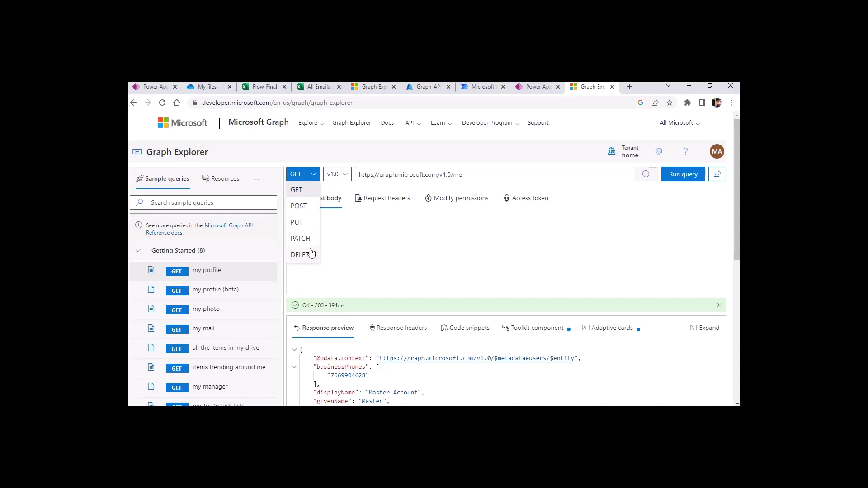
click(343, 245)
click(300, 174)
click(407, 243)
Expand the User Activities and Users categories in the sample queries list.
scroll(226, 303, down, 5)
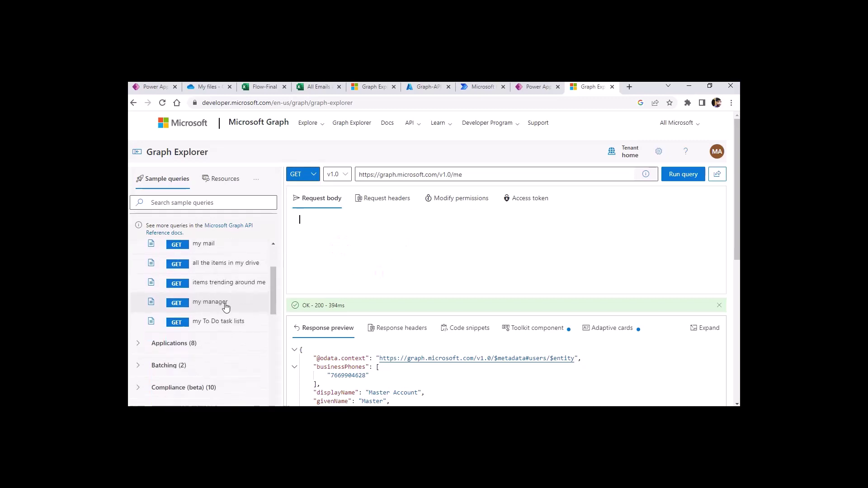
scroll(226, 302, down, 10)
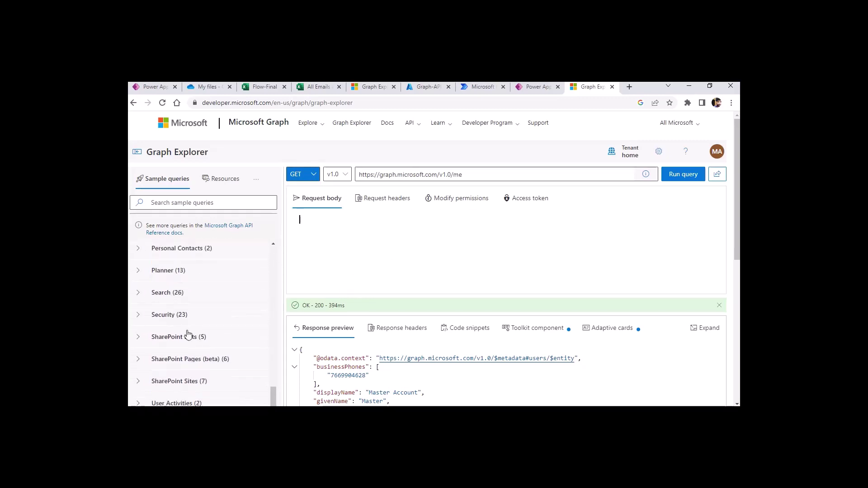
click(141, 387)
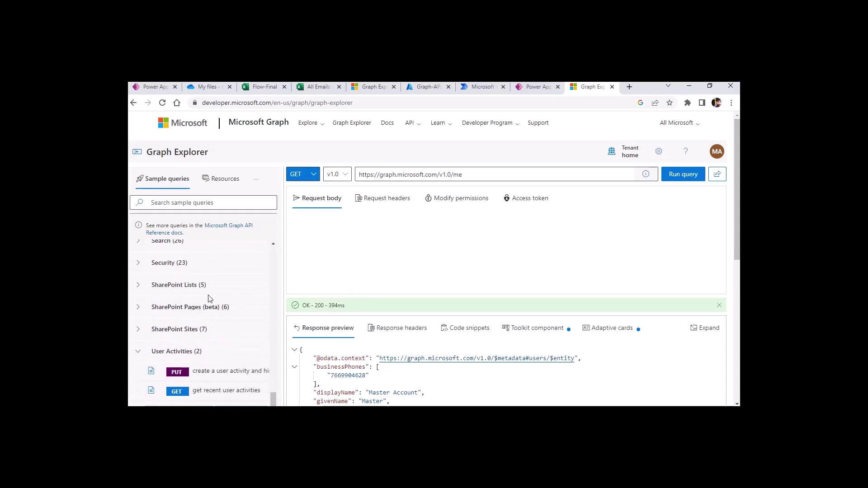
scroll(216, 294, down, 3)
scroll(181, 253, down, 1)
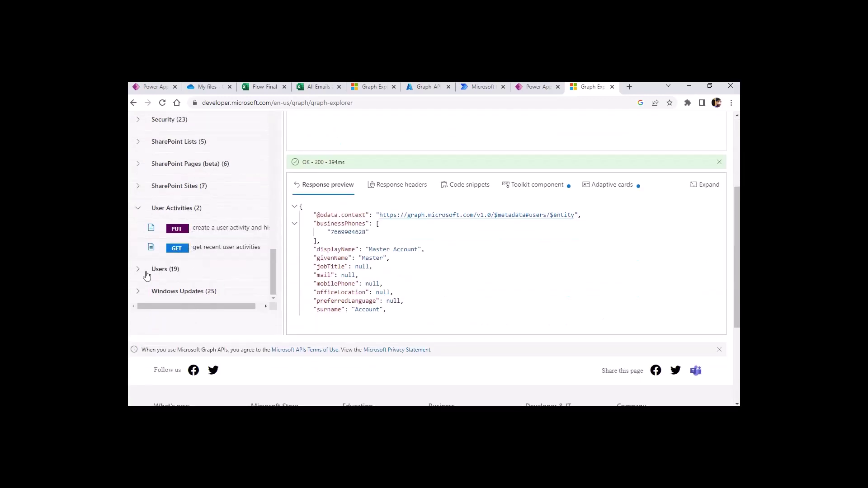
click(138, 271)
scroll(229, 231, down, 2)
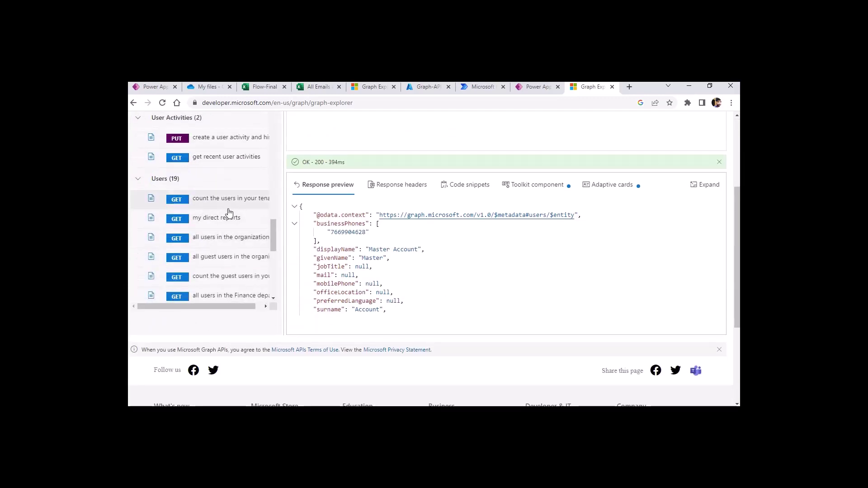
Run the Users sample query that counts the tenant's users excluding guests, and highlight the returned count.
click(229, 208)
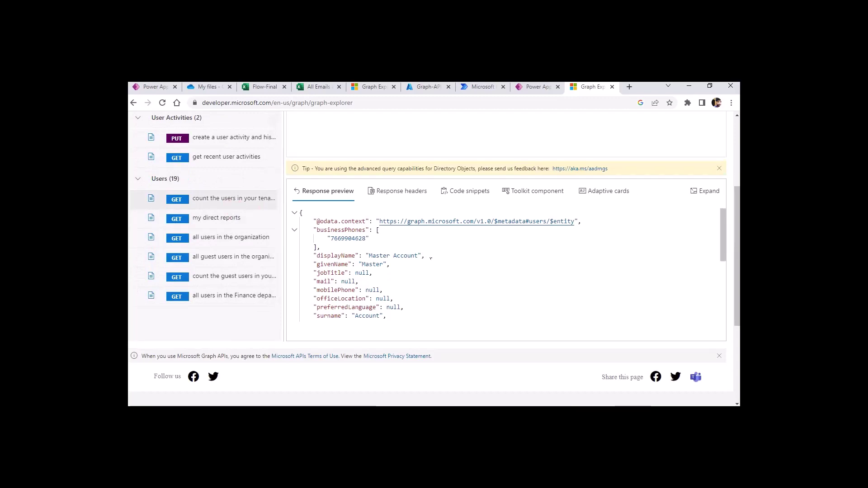
scroll(470, 221, up, 2)
scroll(204, 305, up, 2)
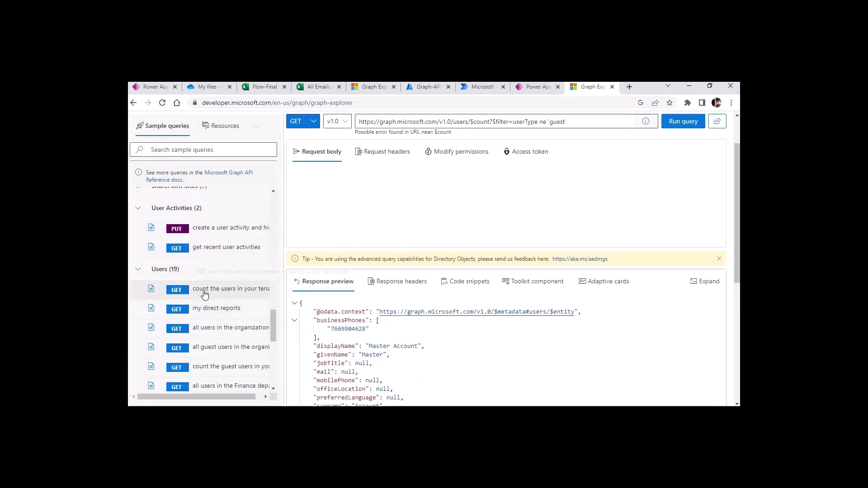
scroll(221, 375, down, 1)
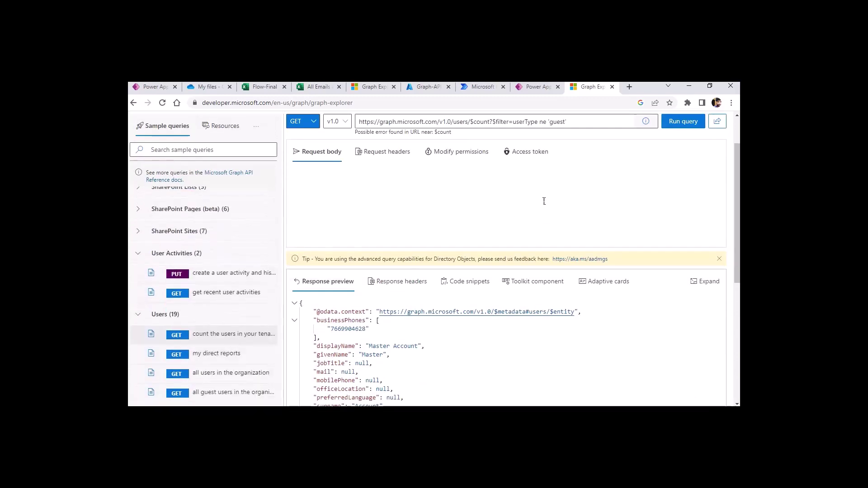
click(682, 122)
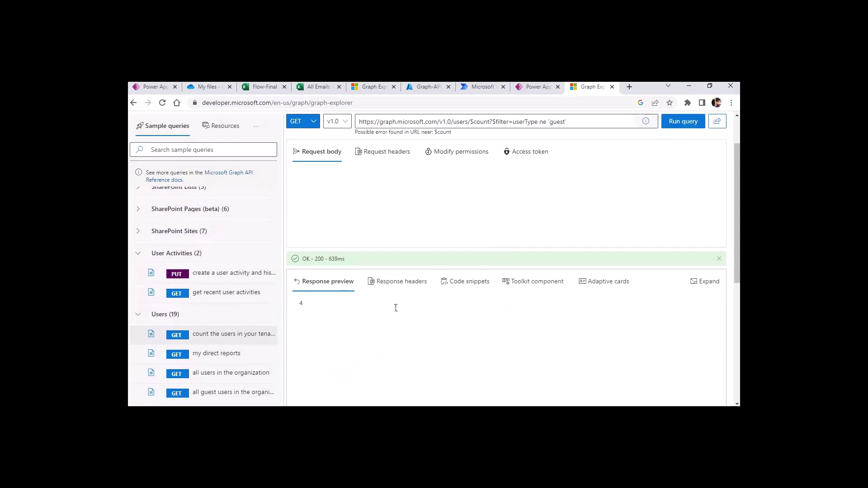
drag(312, 304, 291, 309)
click(315, 307)
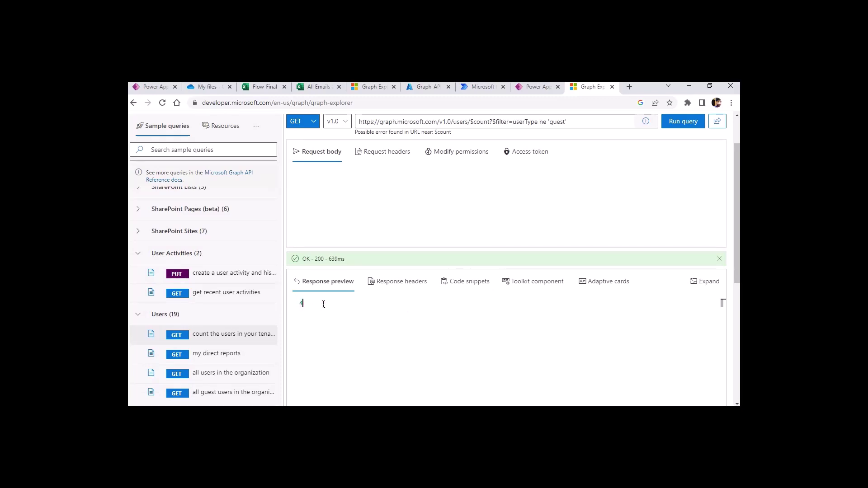
double_click(337, 301)
Run the "all users in the organization" sample query from the Users category.
scroll(232, 325, down, 1)
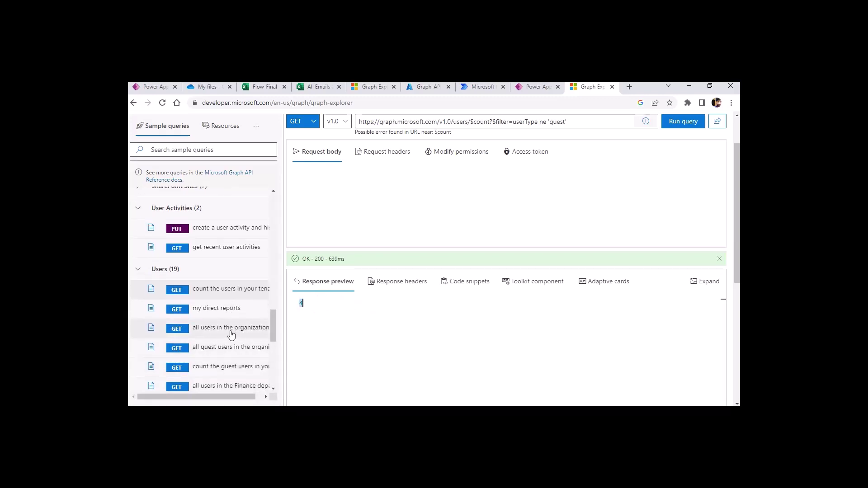
click(230, 331)
click(674, 121)
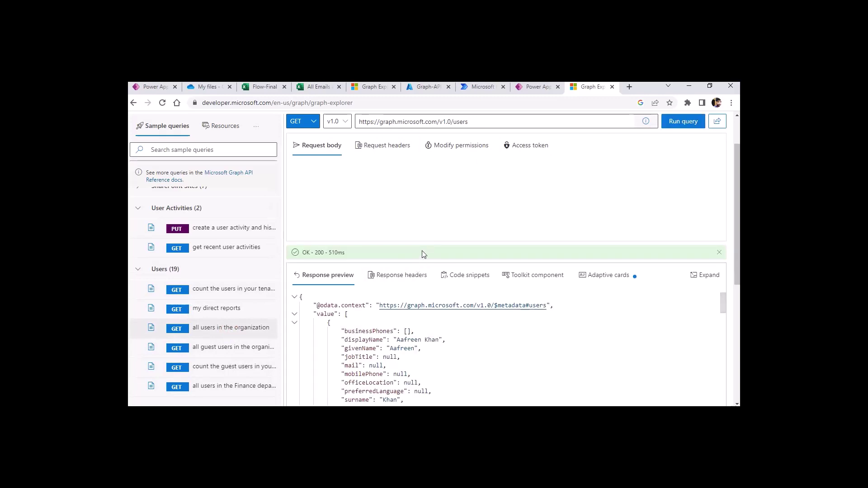
Enlarge the response preview and examine the properties returned for each user in the organization.
drag(424, 241, 424, 220)
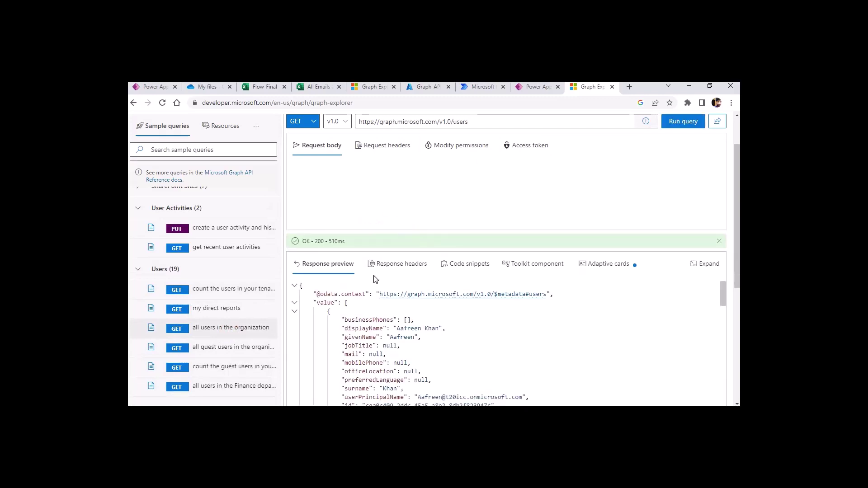
scroll(414, 317, down, 6)
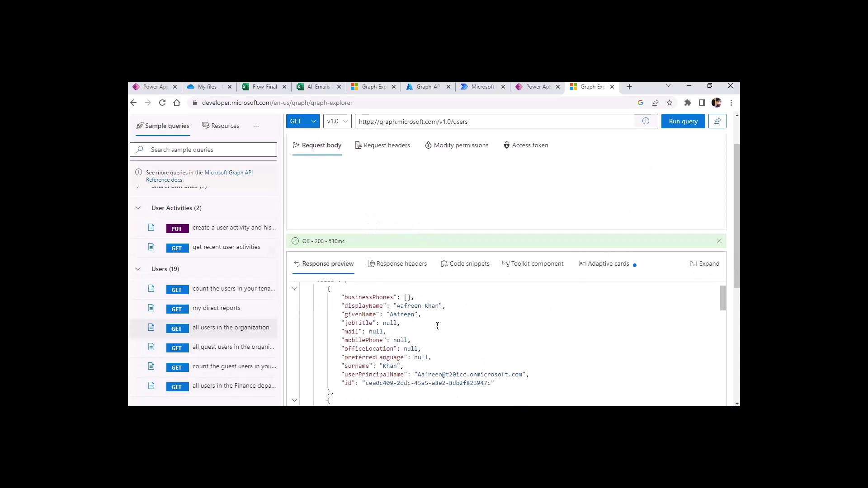
scroll(415, 316, down, 5)
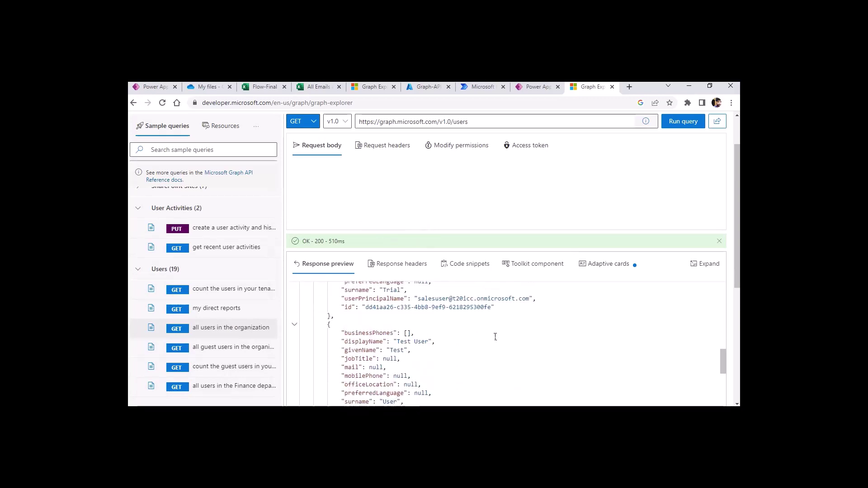
scroll(397, 335, up, 5)
drag(295, 311, 509, 379)
scroll(499, 346, down, 2)
scroll(500, 346, up, 1)
click(499, 346)
click(374, 316)
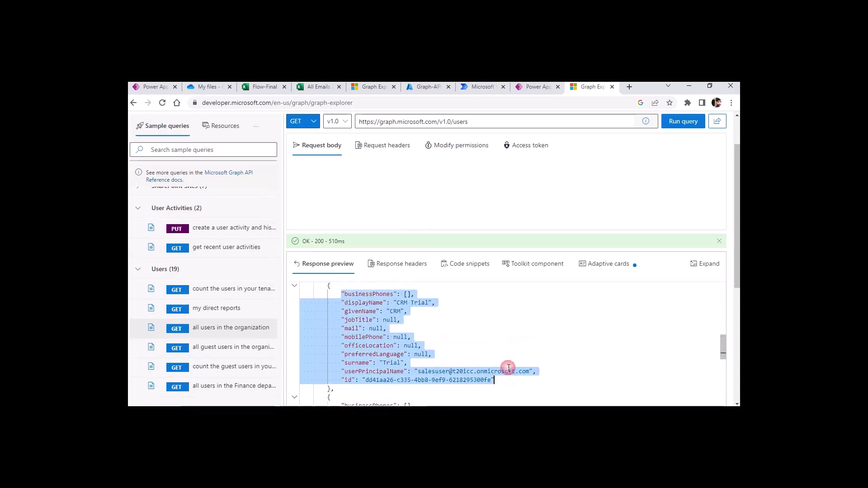
scroll(484, 203, up, 2)
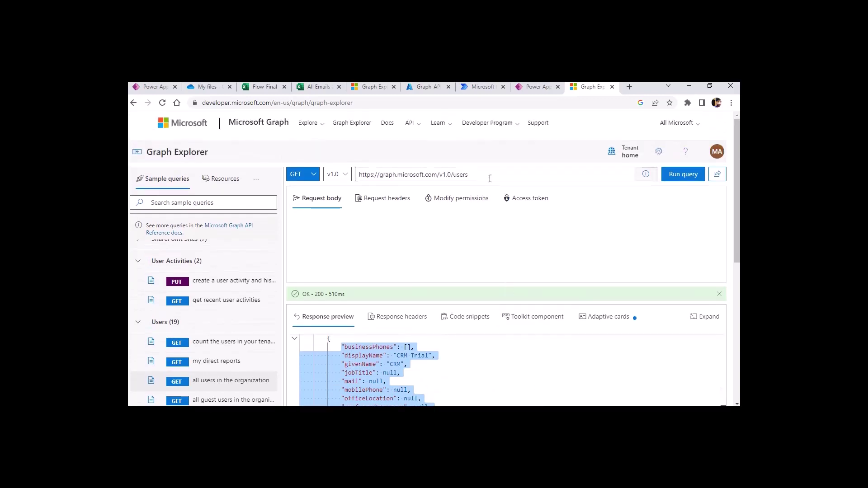
scroll(488, 373, down, 1)
Append ?$select=id followed by a comma to the v1.0/users request URL.
click(555, 175)
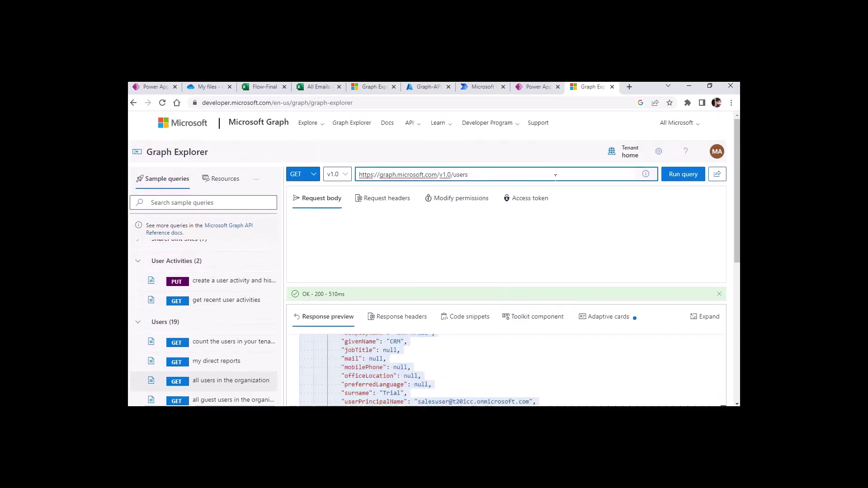
text(?)
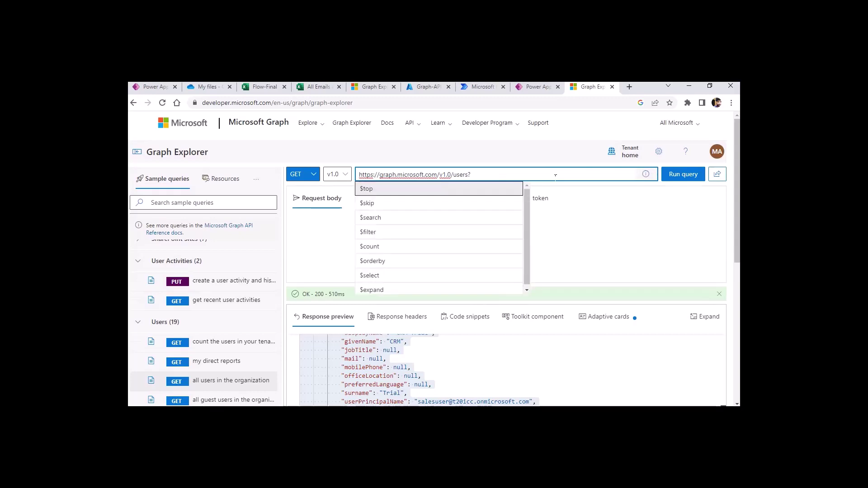
text($)
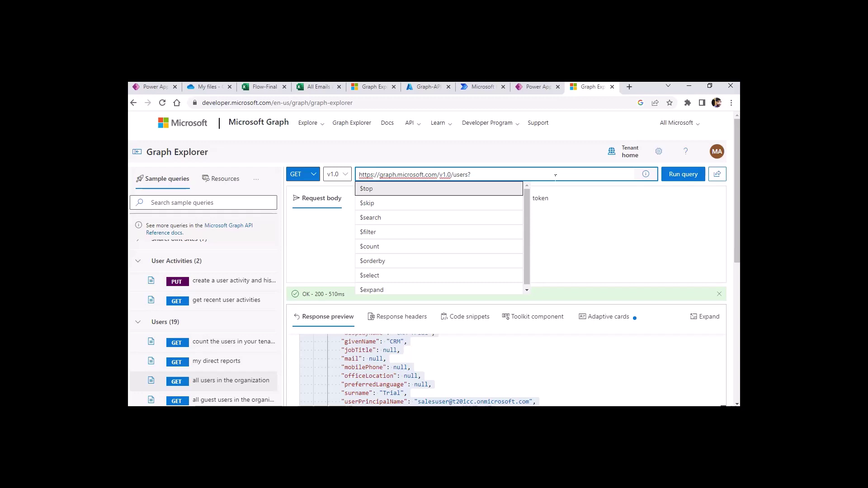
text($)
text(se)
key(Down)
key(Return)
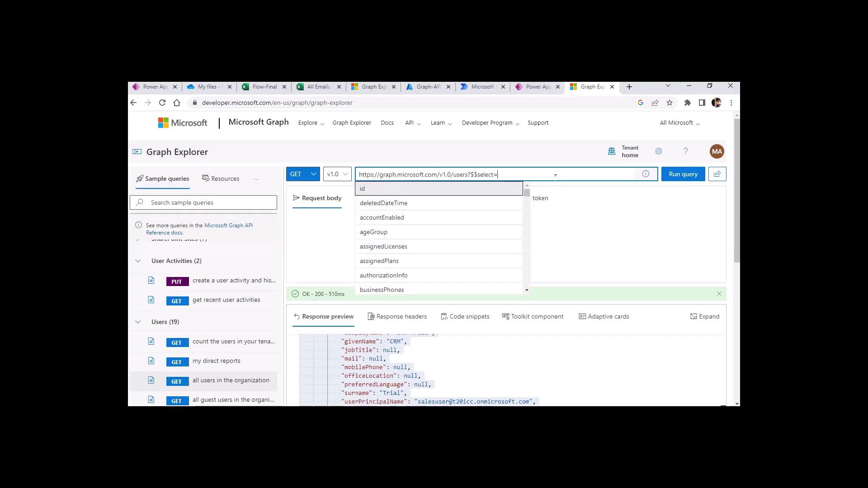
key(Left)
key(BackSpace)
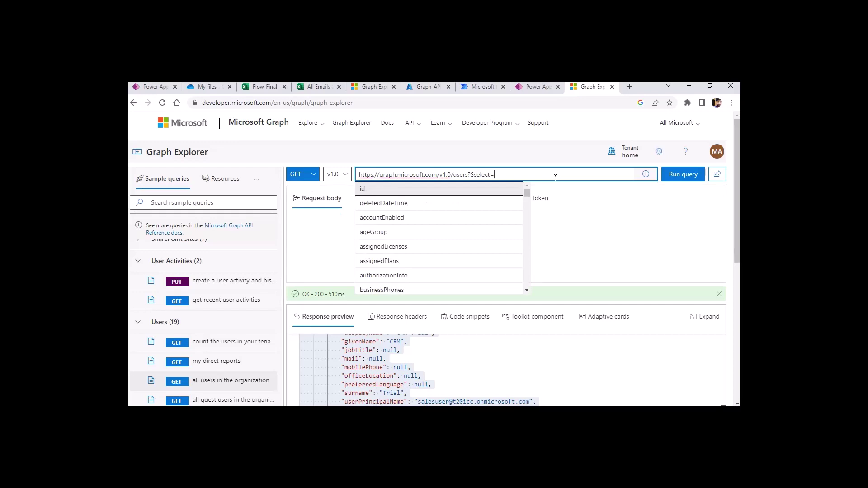
text(id)
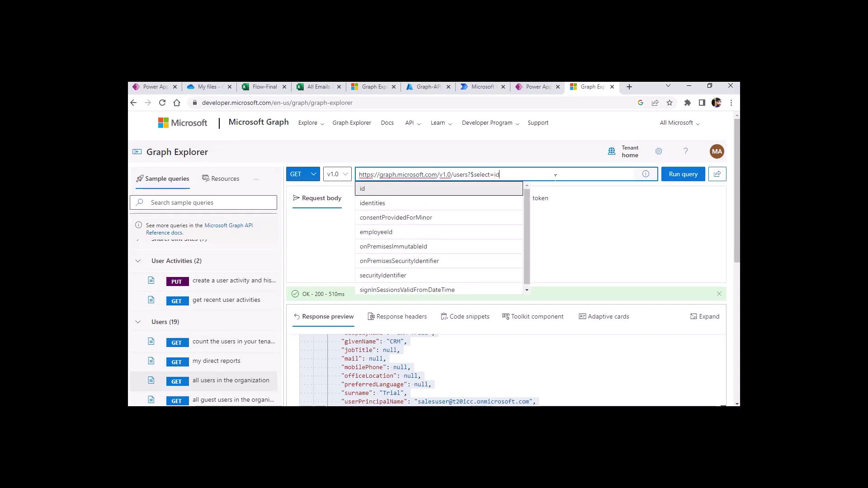
text(,)
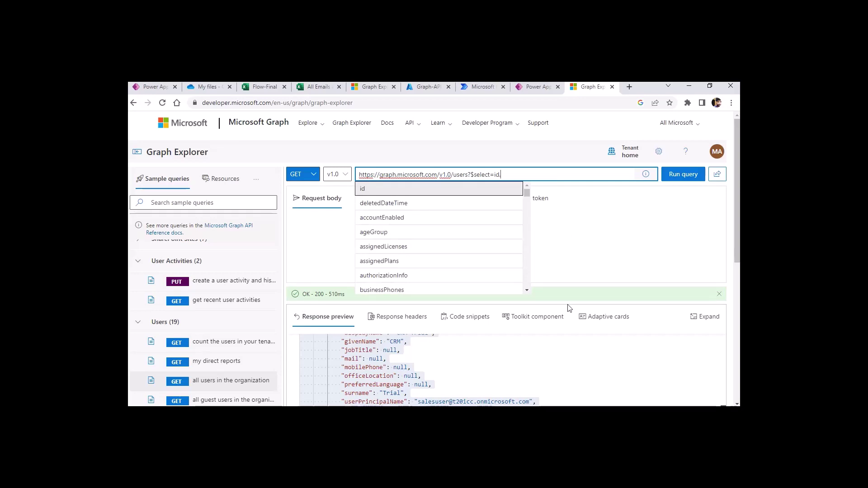
Find the userPrincipalName and displayName properties in the response and add both, comma-separated, to the request URL's $select list.
click(531, 290)
scroll(542, 249, down, 2)
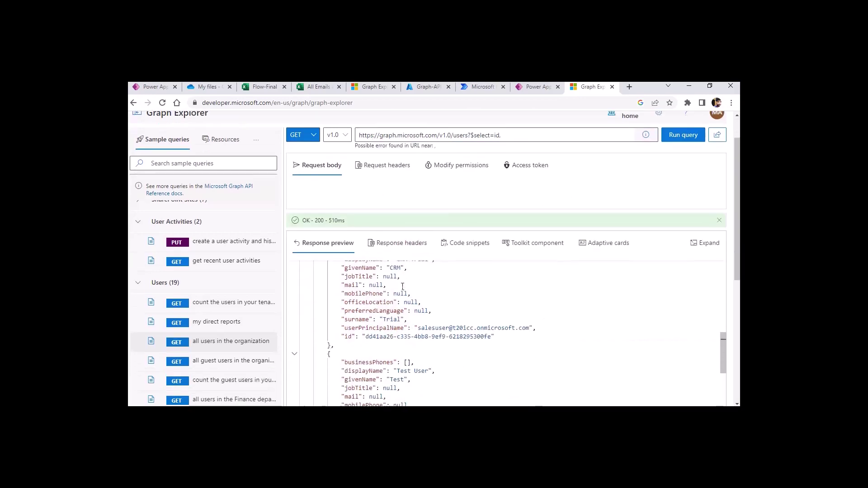
drag(345, 331, 536, 322)
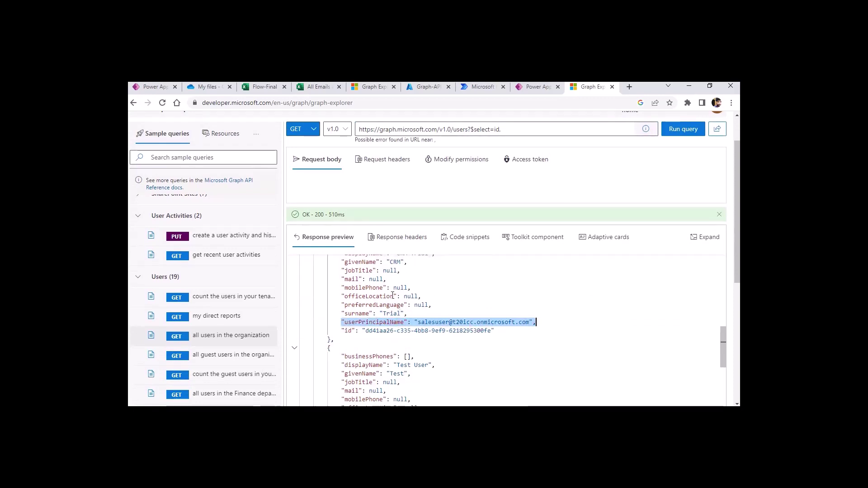
scroll(391, 291, up, 1)
drag(342, 274, 435, 276)
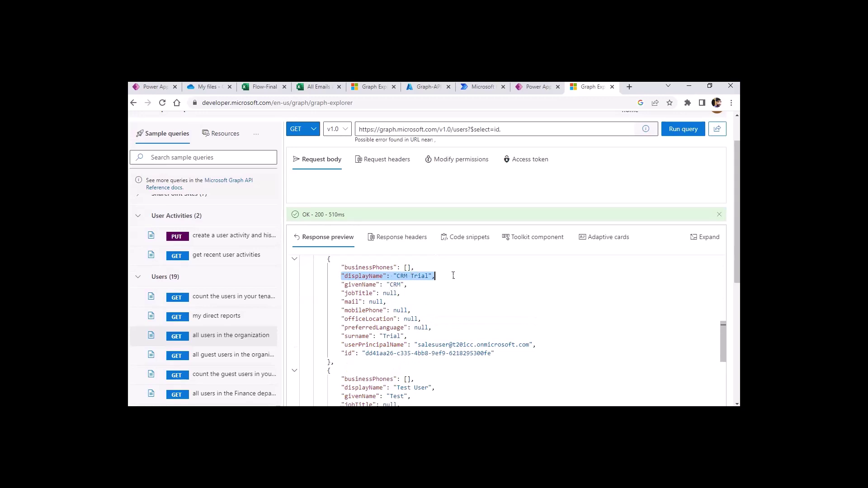
scroll(481, 217, up, 3)
click(520, 171)
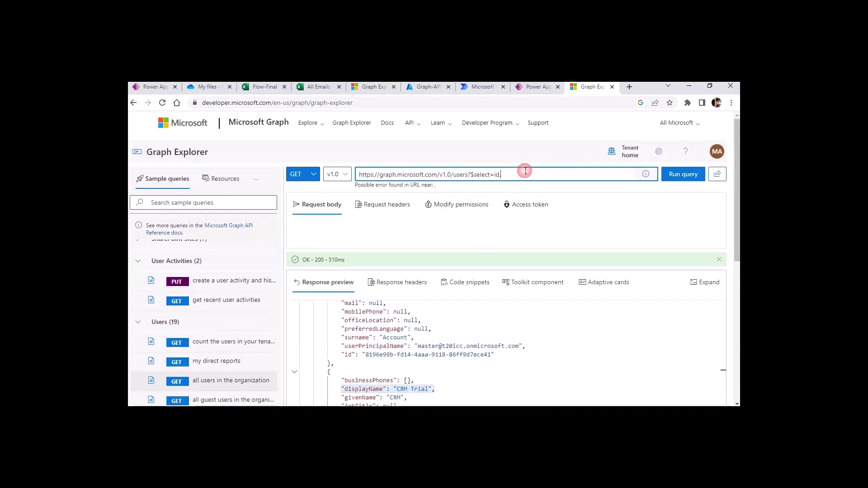
text(user)
text(PrincipalName)
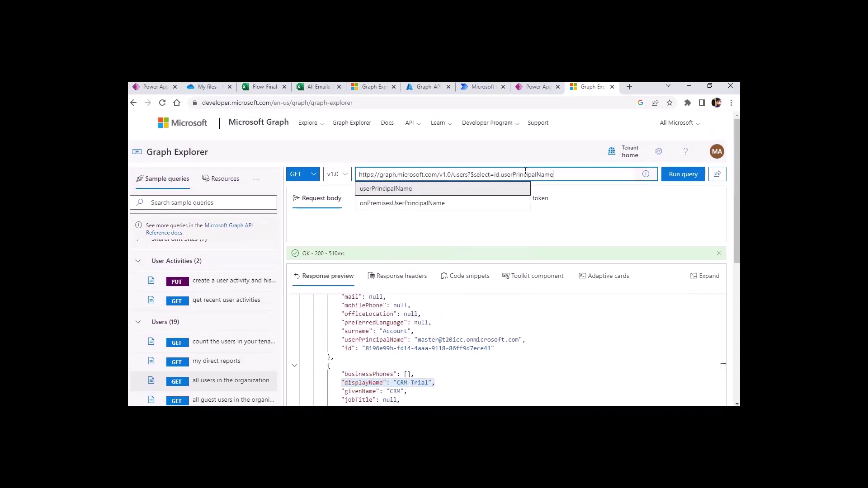
text(,displayName)
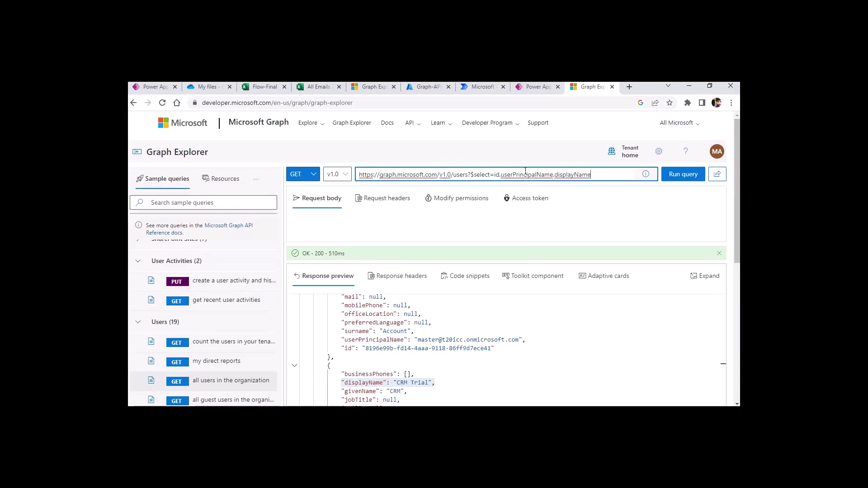
Check the selected fields against the current response and run the users query limited to id, userPrincipalName and displayName.
drag(590, 175, 494, 176)
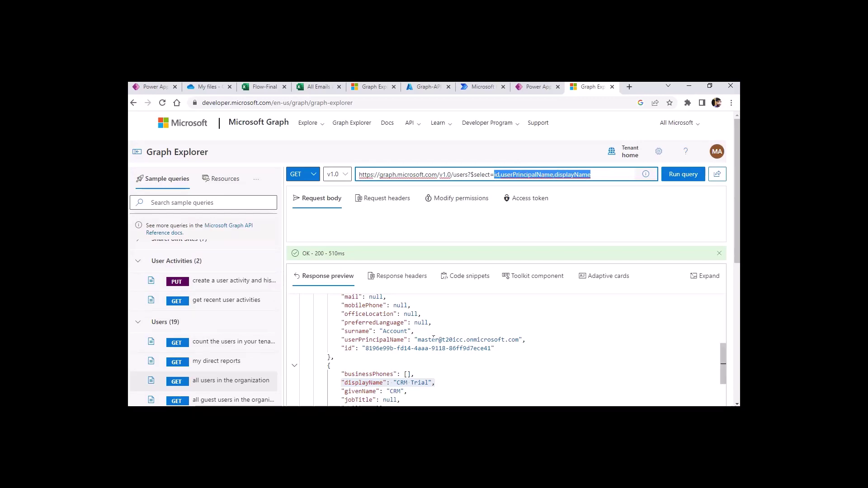
scroll(436, 296, up, 2)
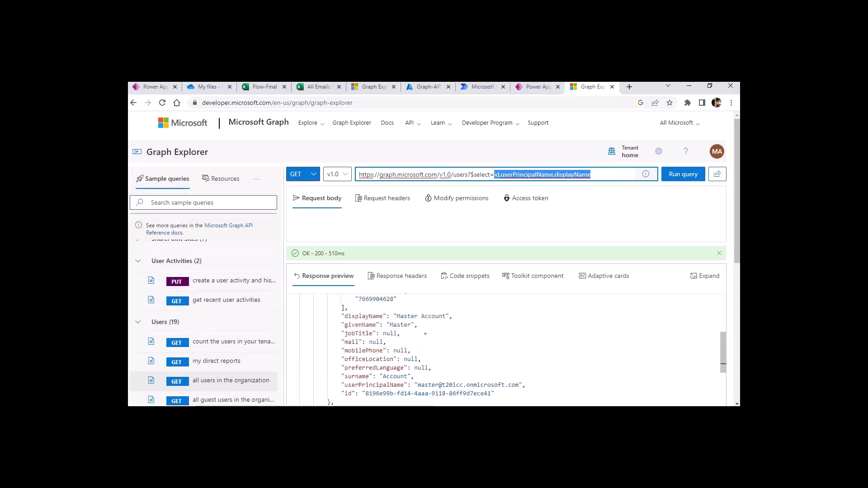
click(601, 179)
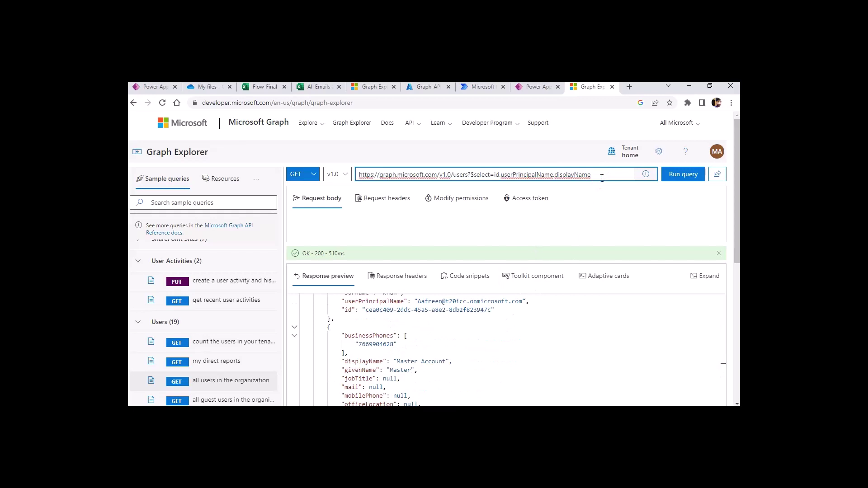
click(681, 176)
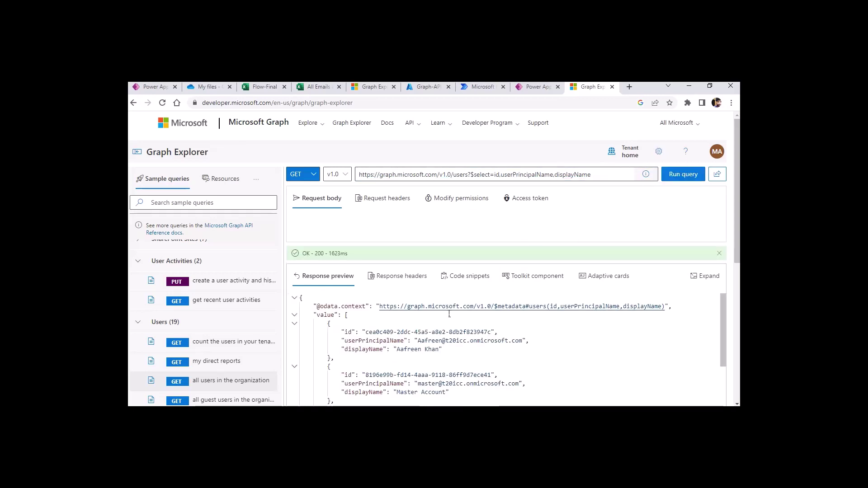
Review the id, userPrincipalName and displayName returned for each user in the response preview.
scroll(360, 331, down, 3)
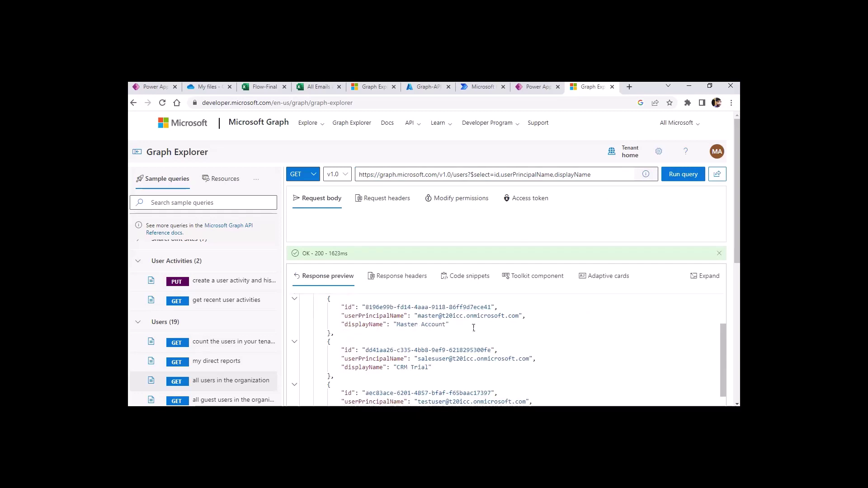
scroll(424, 335, up, 3)
drag(335, 332, 464, 340)
scroll(380, 338, down, 1)
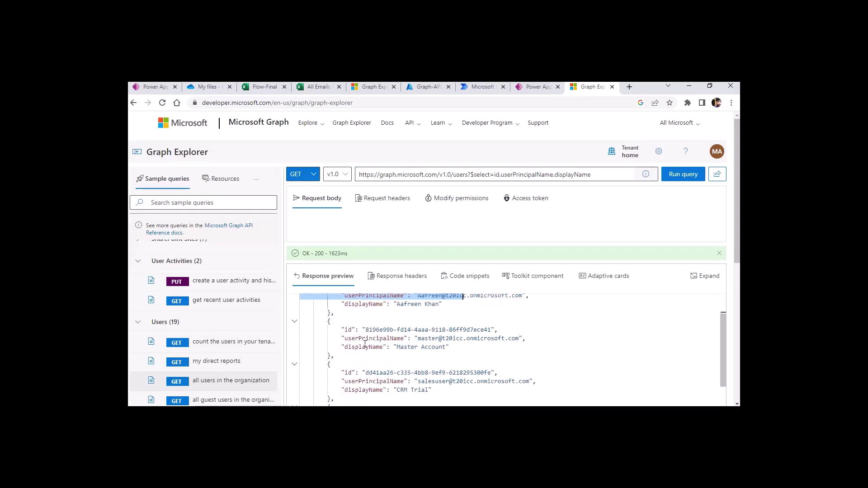
double_click(365, 347)
scroll(365, 347, down, 2)
scroll(365, 347, up, 3)
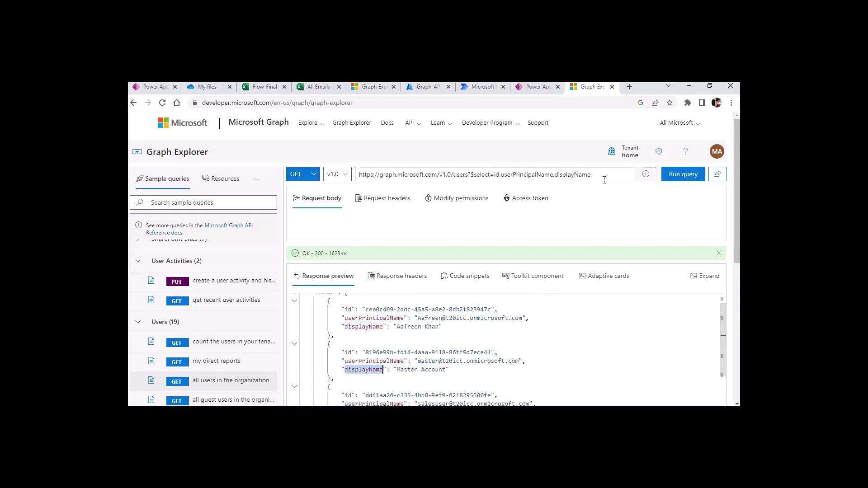
Copy the full query URL, switch to the Power Apps flow, set the HTTP action's method to GET and paste the URL as its URI.
drag(602, 174, 355, 175)
key(ctrl+c)
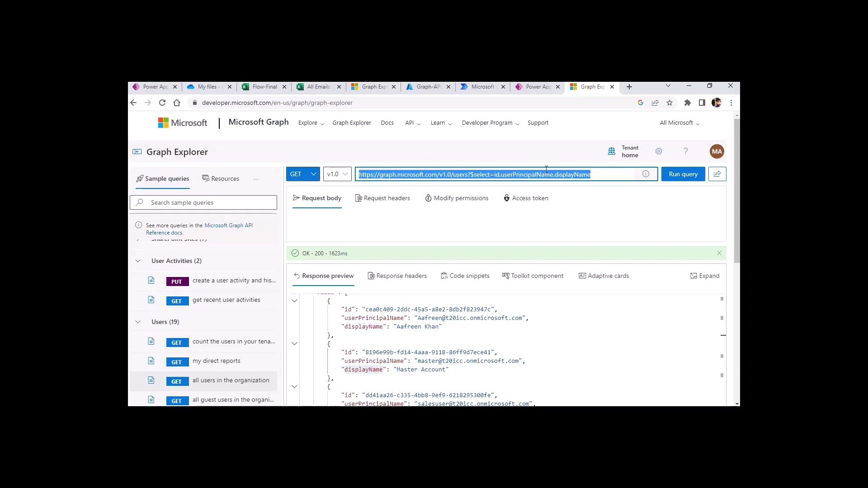
click(523, 90)
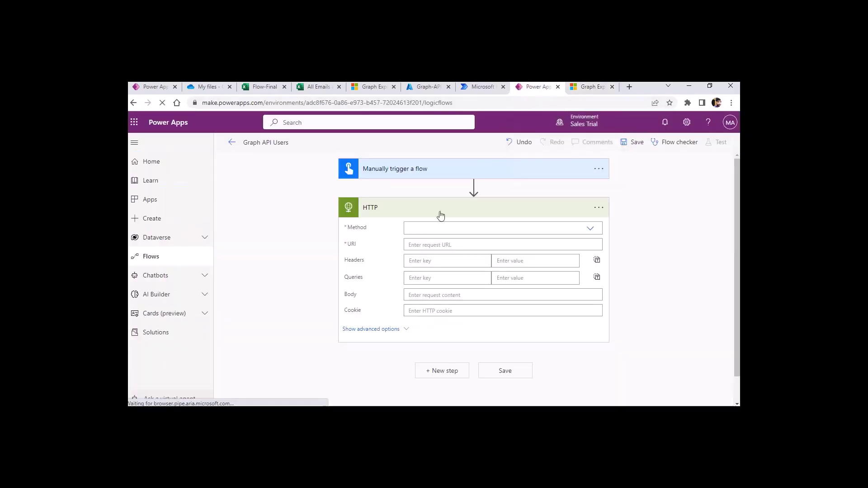
click(507, 228)
click(428, 243)
click(429, 245)
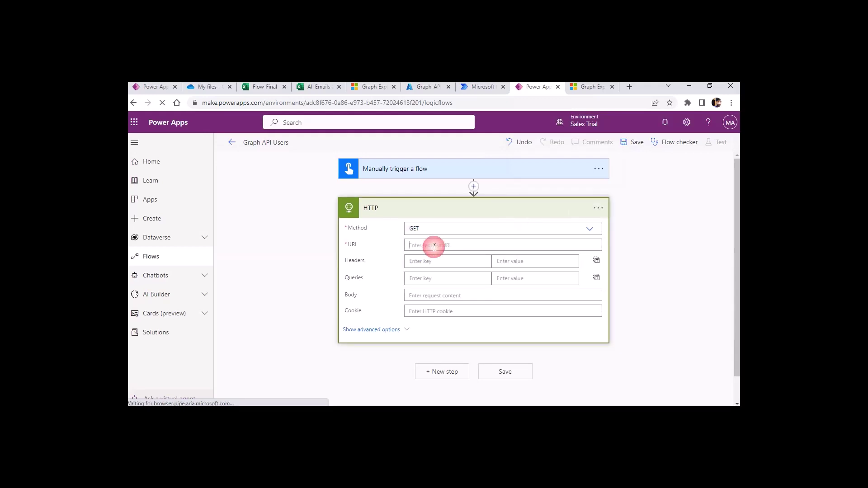
key(ctrl+v)
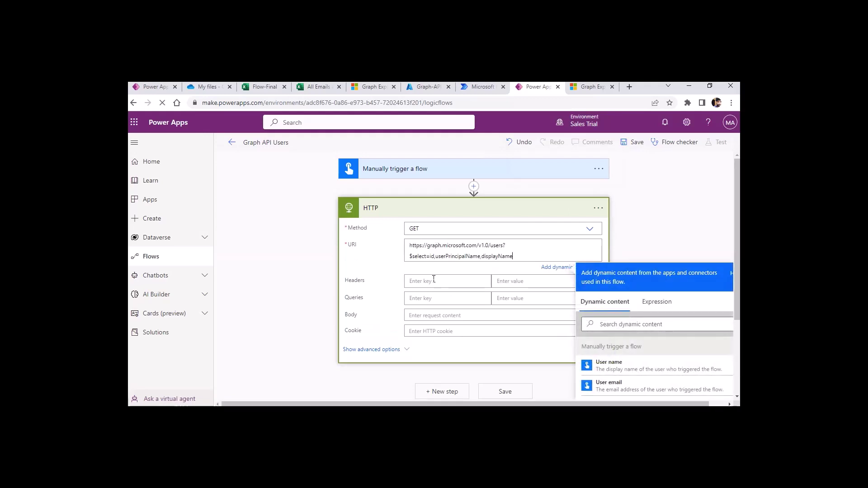
click(378, 262)
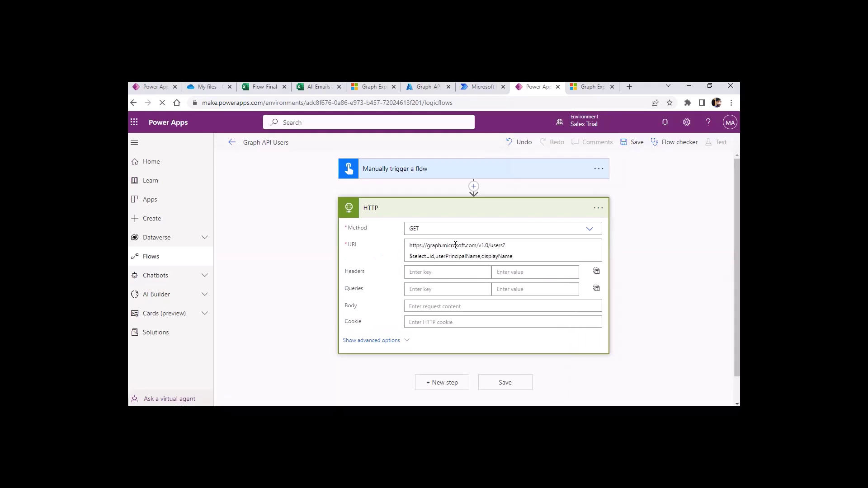
scroll(389, 230, down, 1)
click(369, 312)
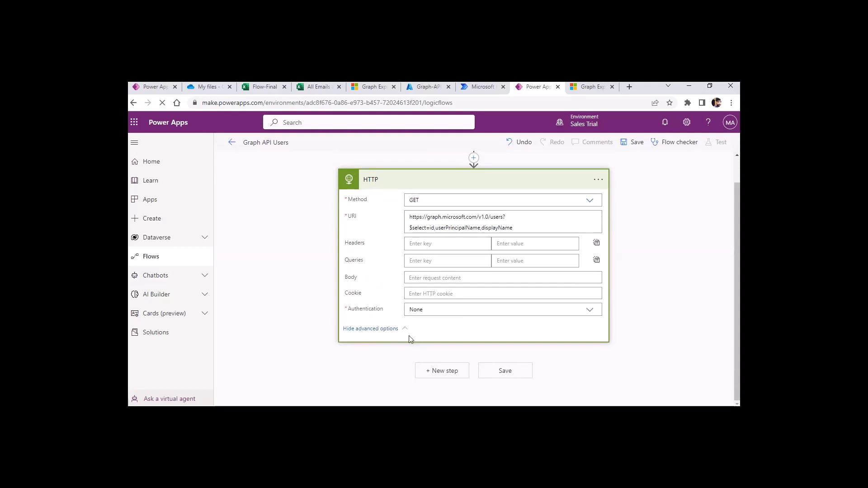
click(452, 308)
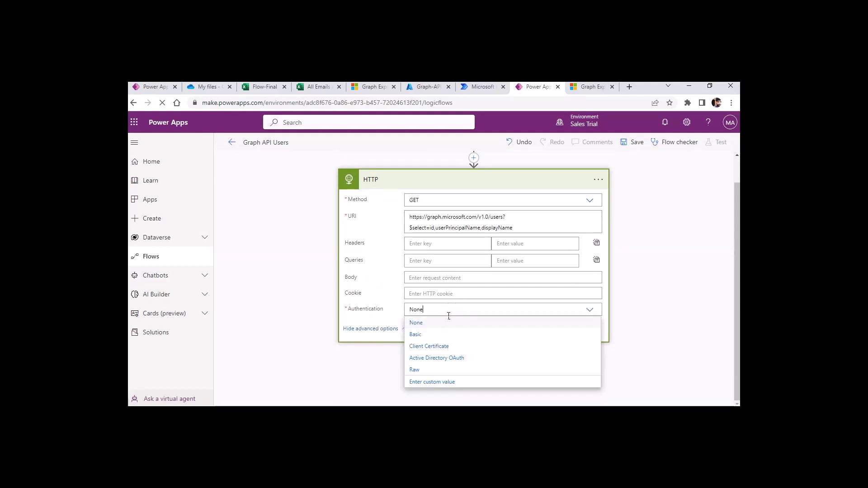
click(437, 359)
scroll(382, 242, down, 1)
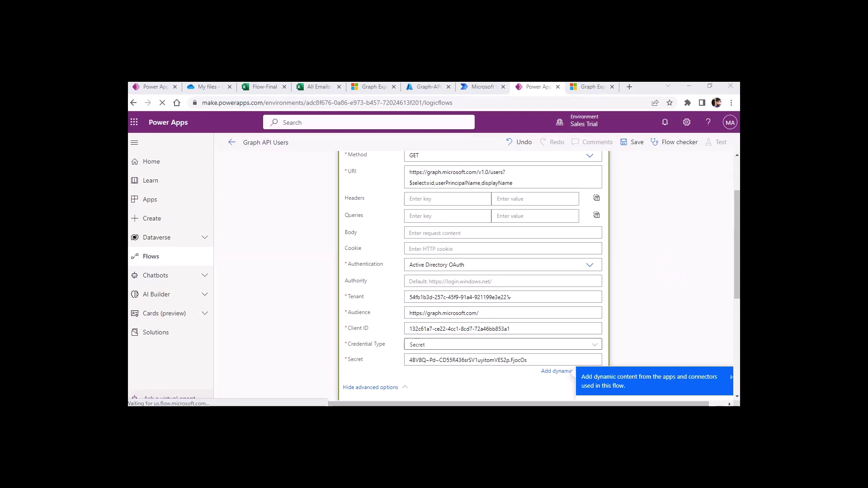
click(451, 310)
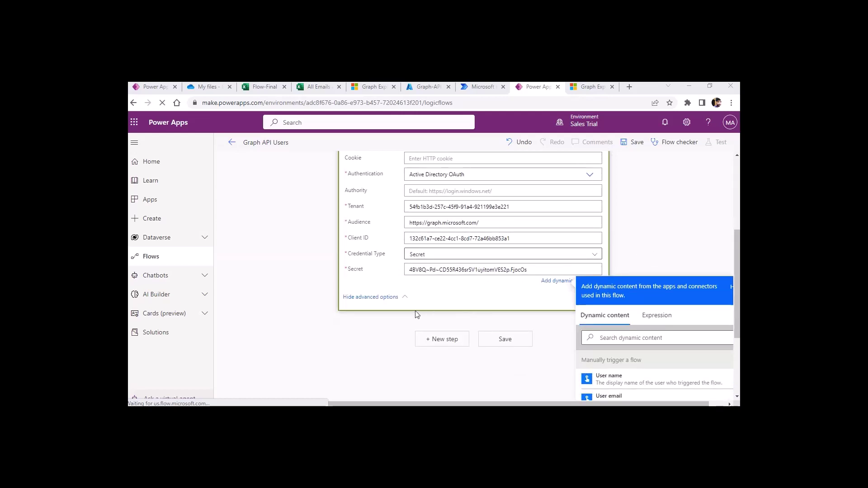
scroll(407, 228, up, 2)
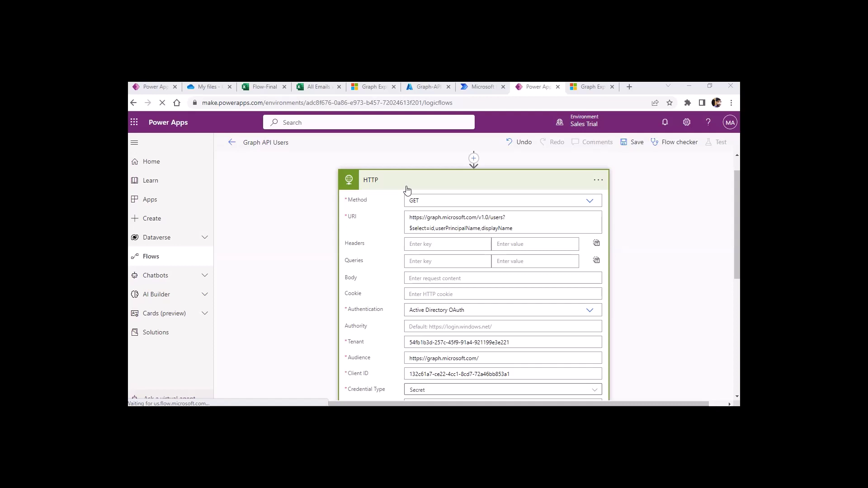
Check the HTTP action's settings, collapse it and add a Parse JSON data operation as the next action.
scroll(425, 272, down, 1)
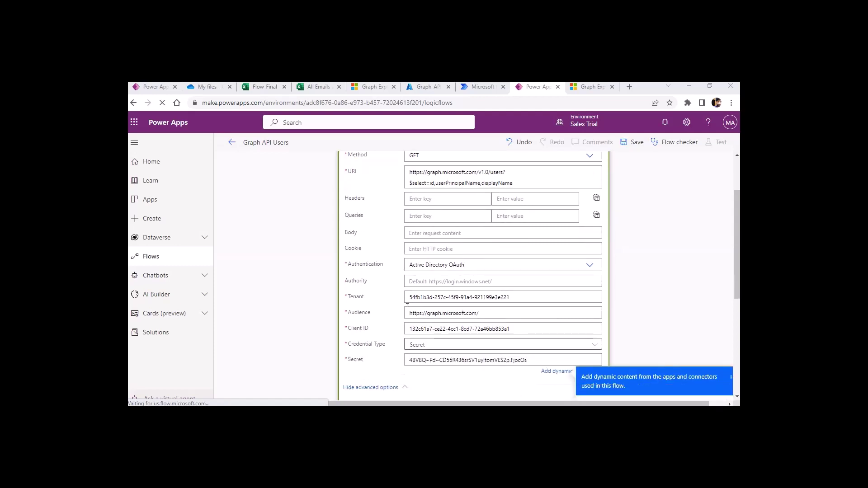
scroll(434, 317, down, 2)
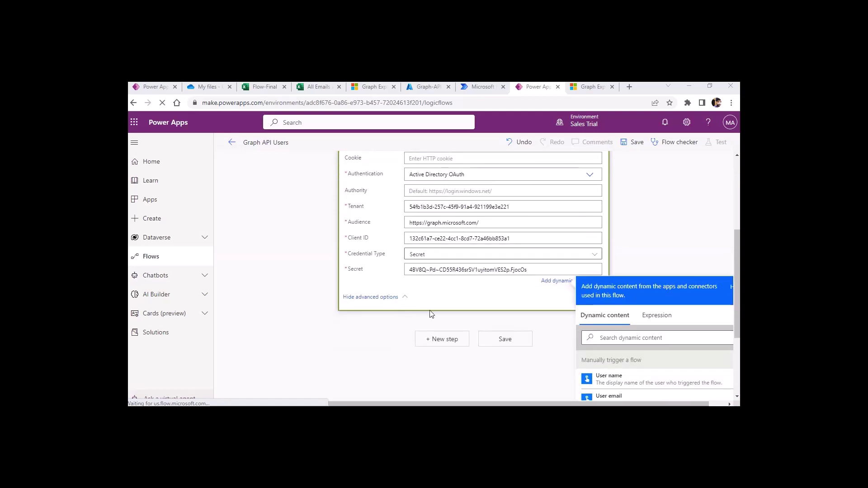
scroll(417, 250, up, 2)
scroll(417, 250, up, 2)
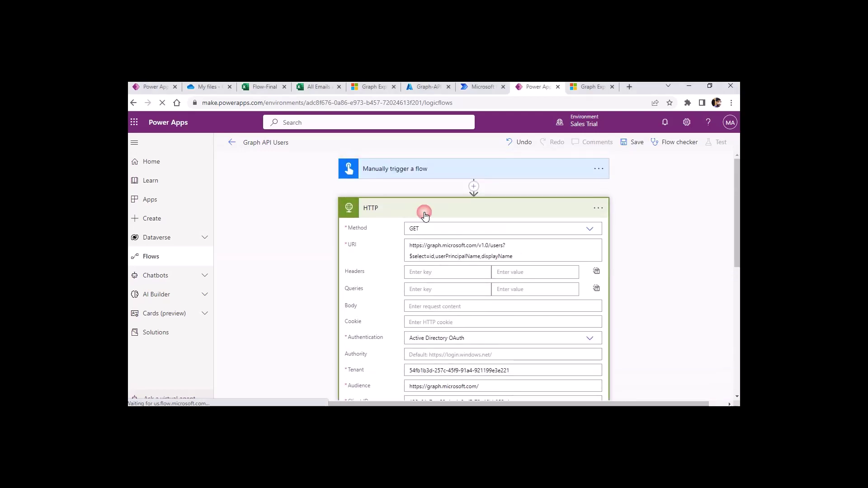
click(423, 213)
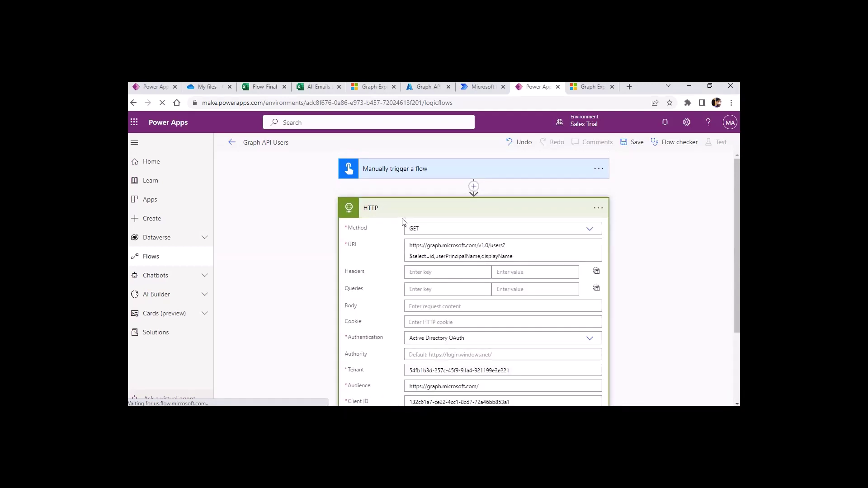
click(405, 211)
click(427, 250)
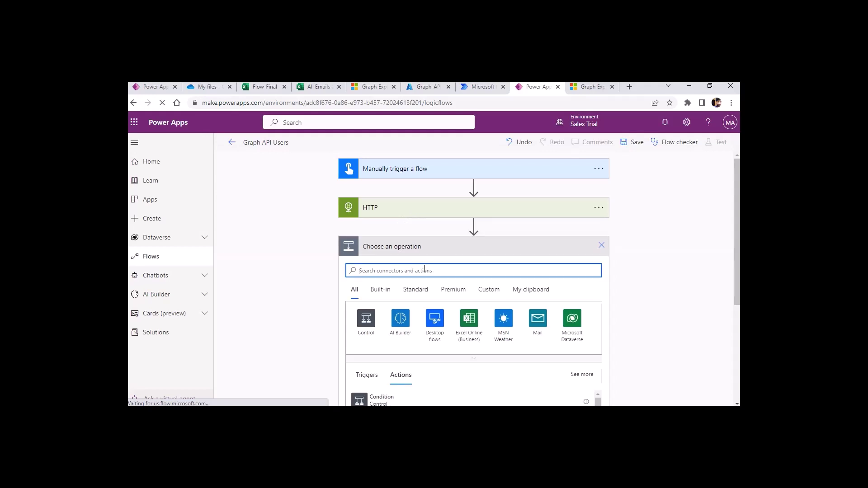
text(json)
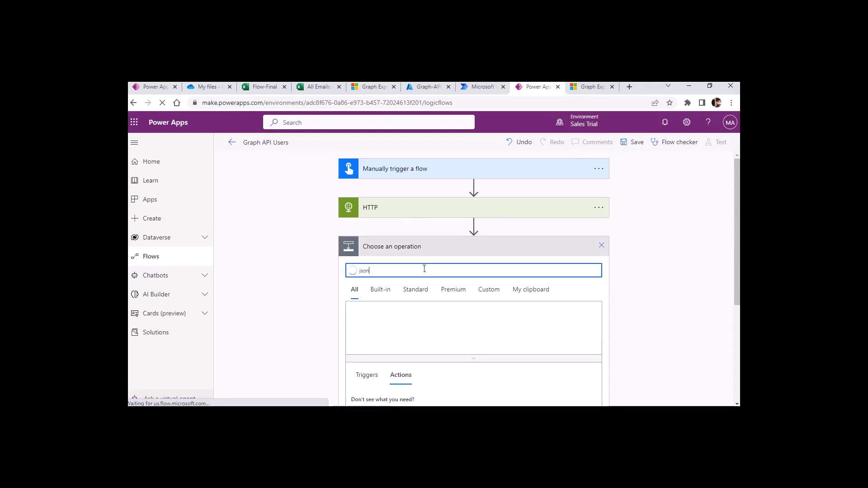
scroll(434, 265, down, 3)
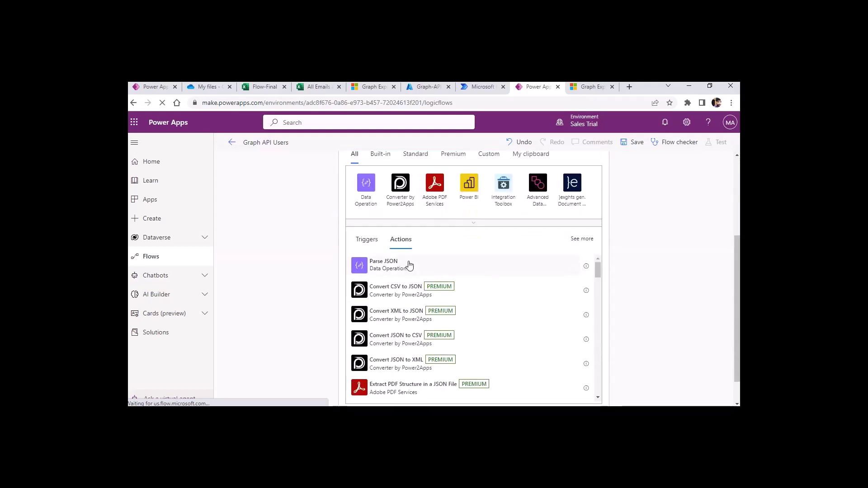
click(409, 265)
Switch to Graph Explorer and copy the full JSON response of the users query.
click(481, 88)
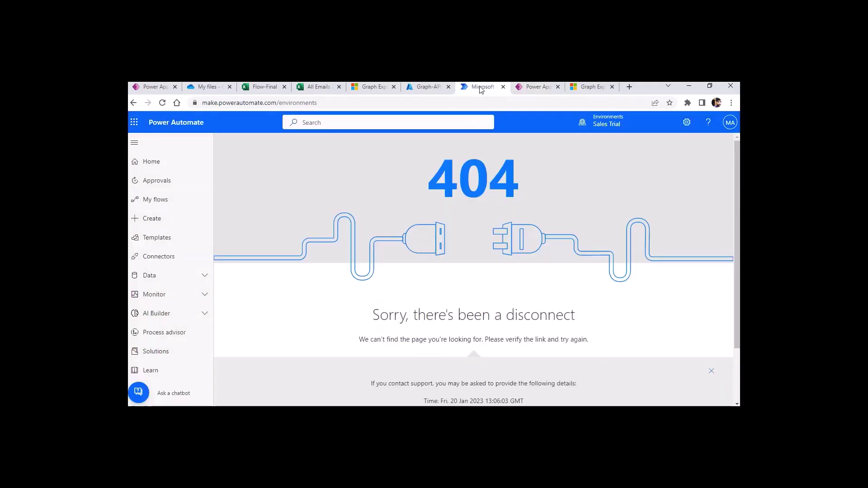
click(429, 87)
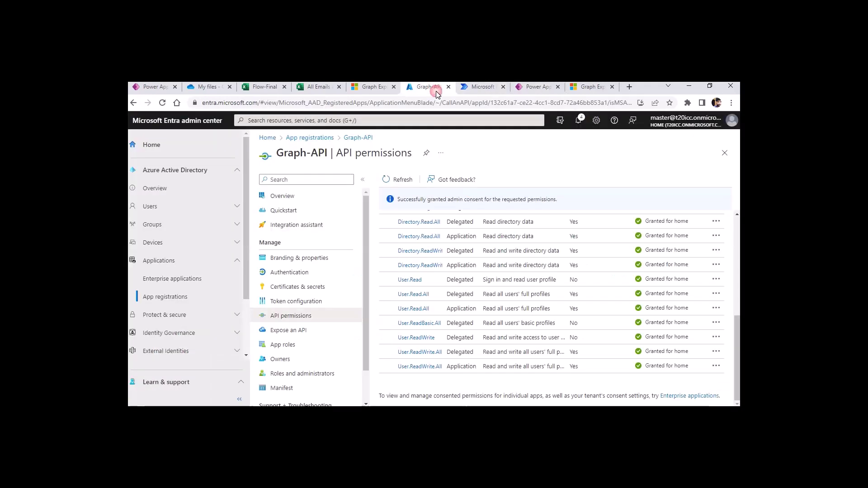
click(378, 87)
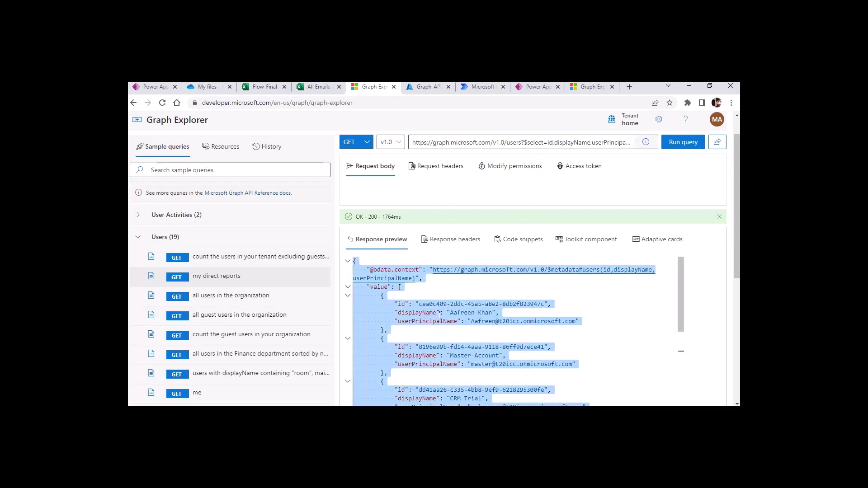
Return to the Power Apps flow and set the Parse JSON content to the HTTP action's Body output.
click(515, 87)
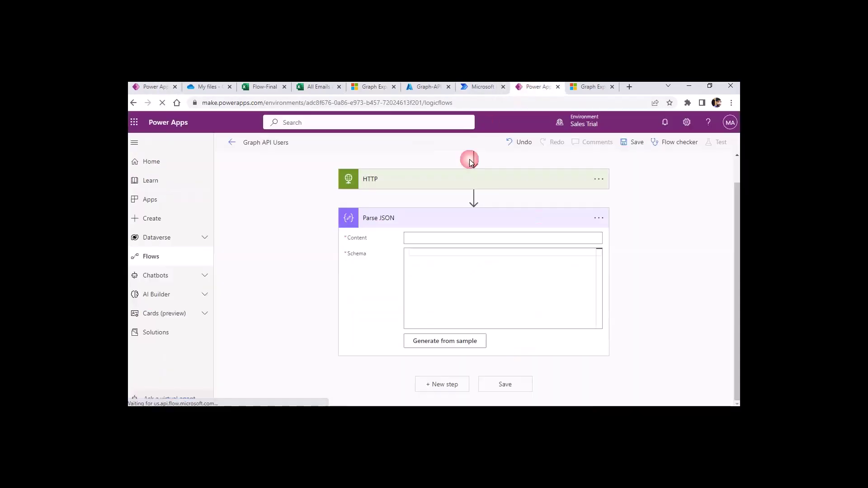
click(466, 239)
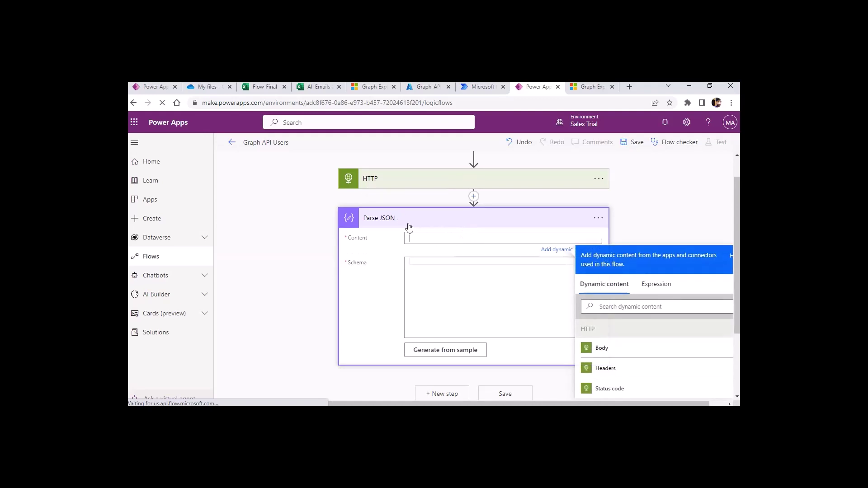
click(606, 348)
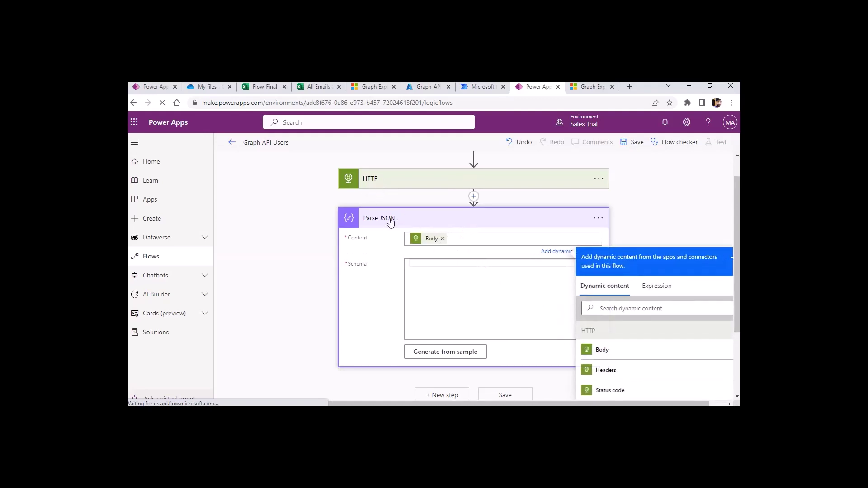
click(448, 273)
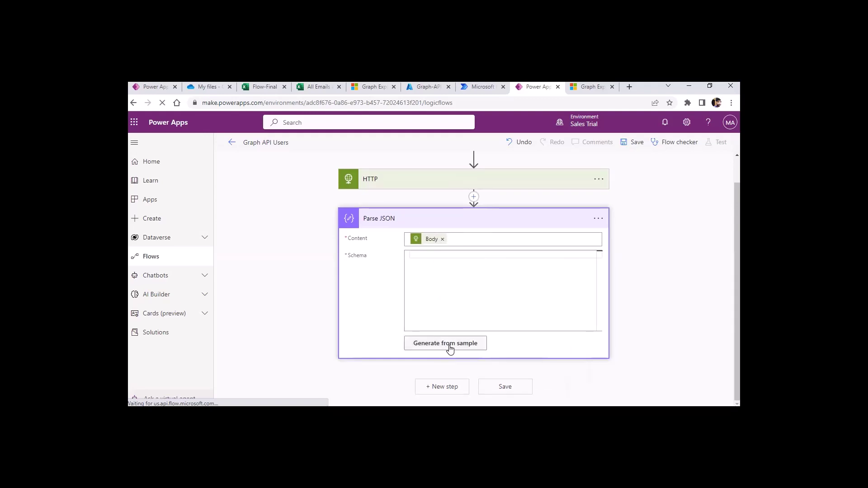
Generate the Parse JSON schema from the copied Graph Explorer response as sample payload and collapse the action.
click(449, 346)
key(ctrl+v)
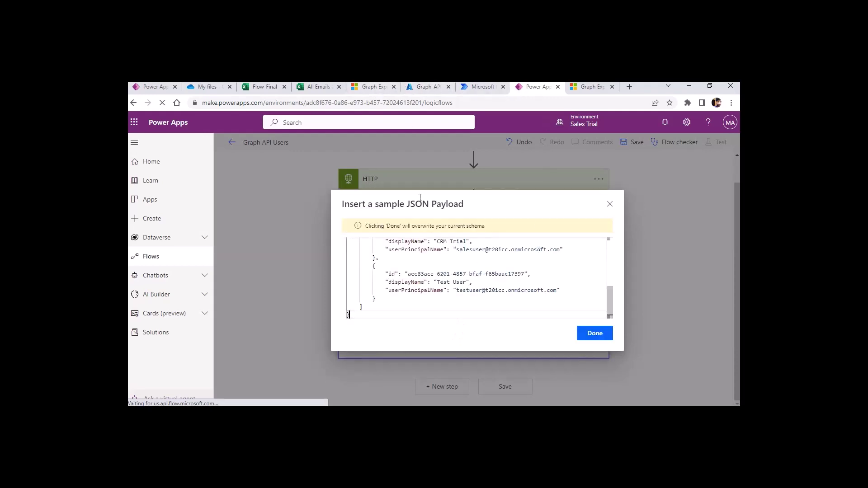
click(374, 88)
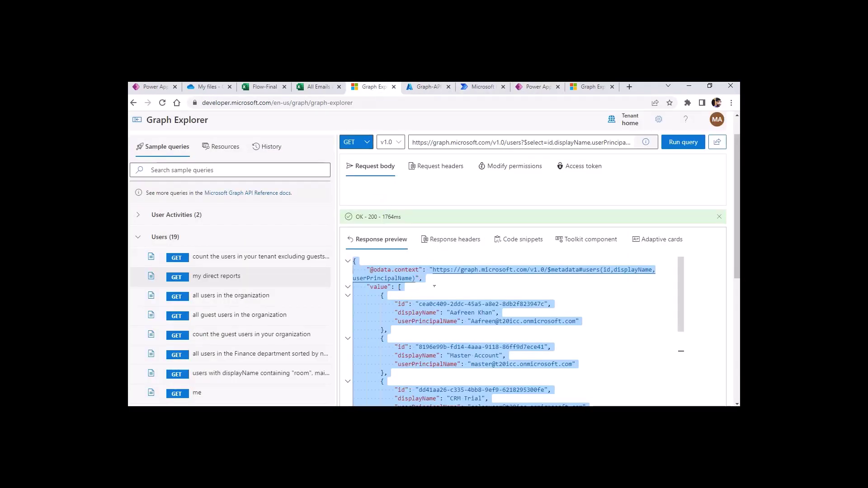
click(535, 88)
click(594, 333)
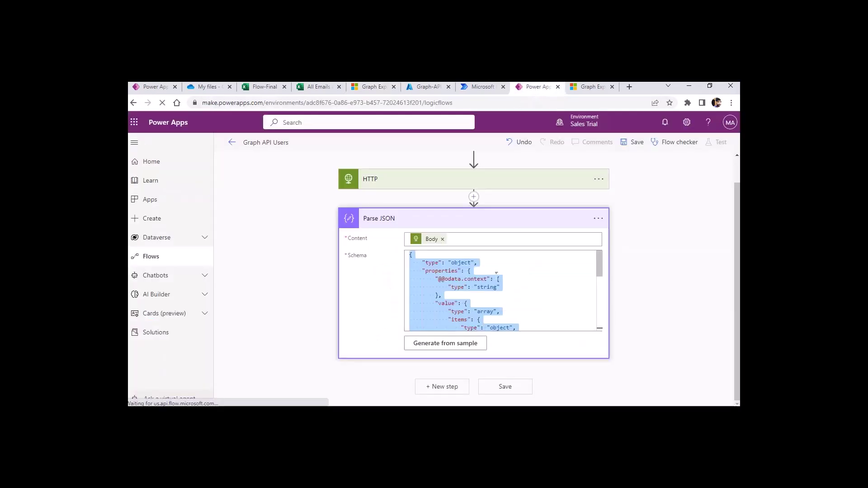
click(420, 220)
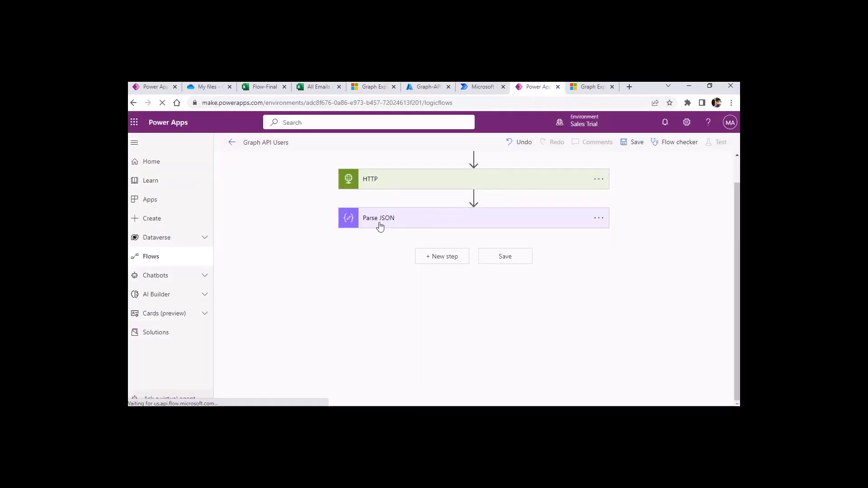
Add an Apply to each control after Parse JSON and set its input to the Parse JSON value output.
click(436, 259)
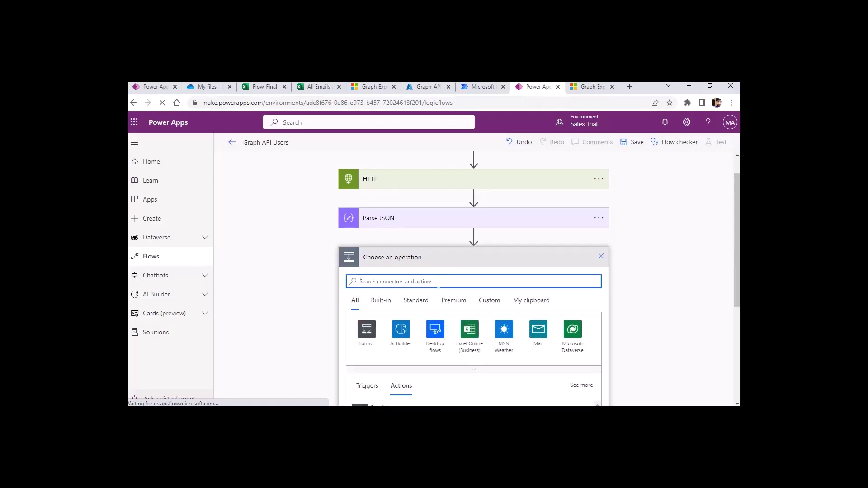
text(apply)
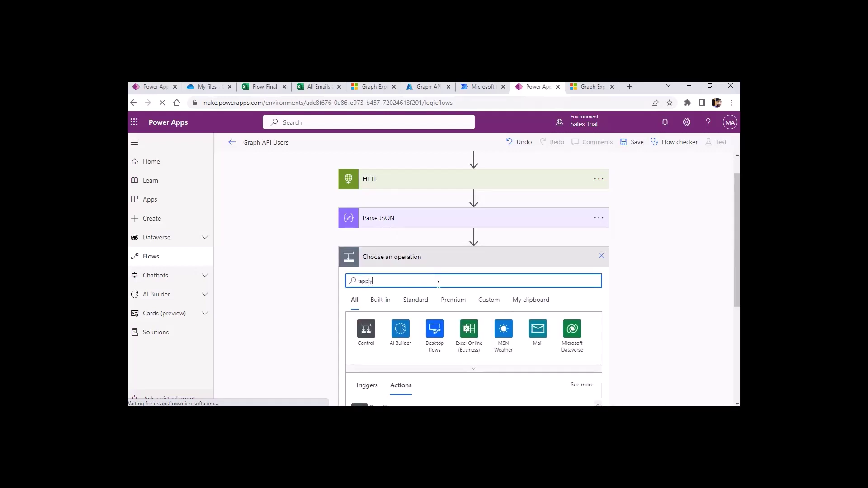
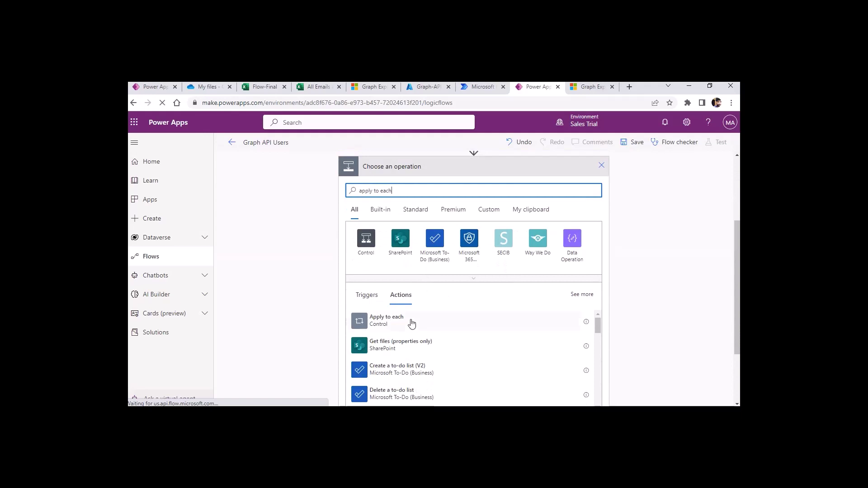
click(408, 319)
click(406, 287)
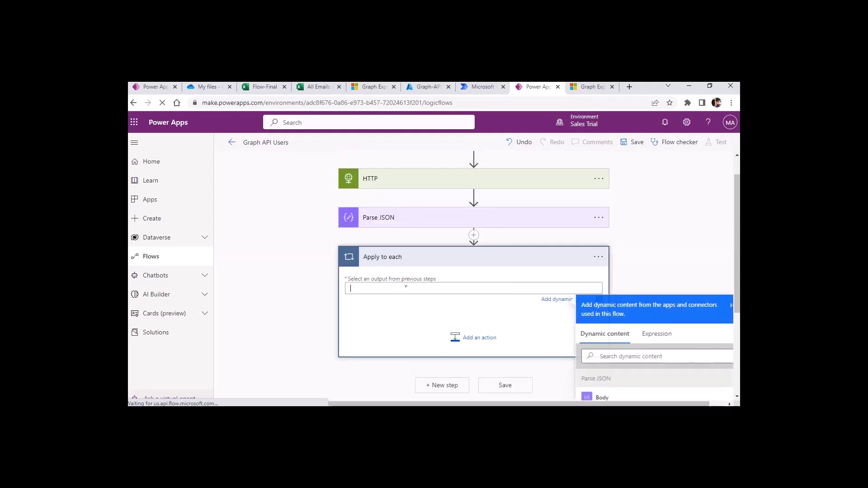
scroll(413, 270, down, 2)
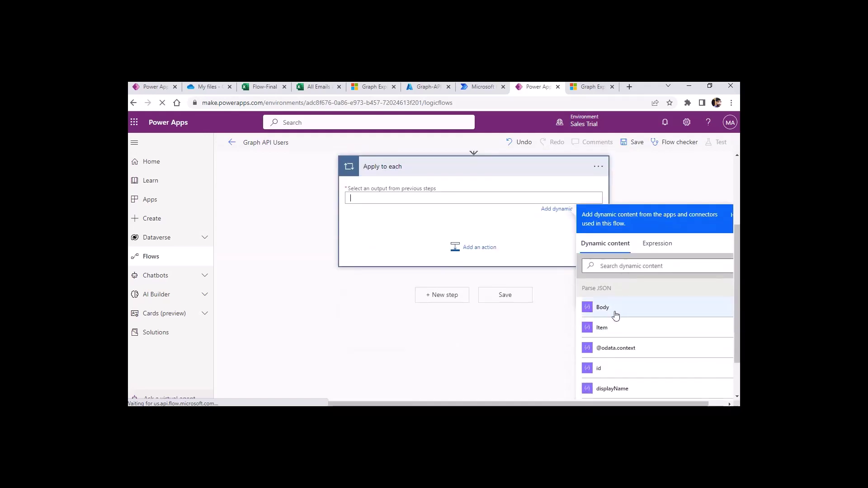
scroll(615, 315, down, 3)
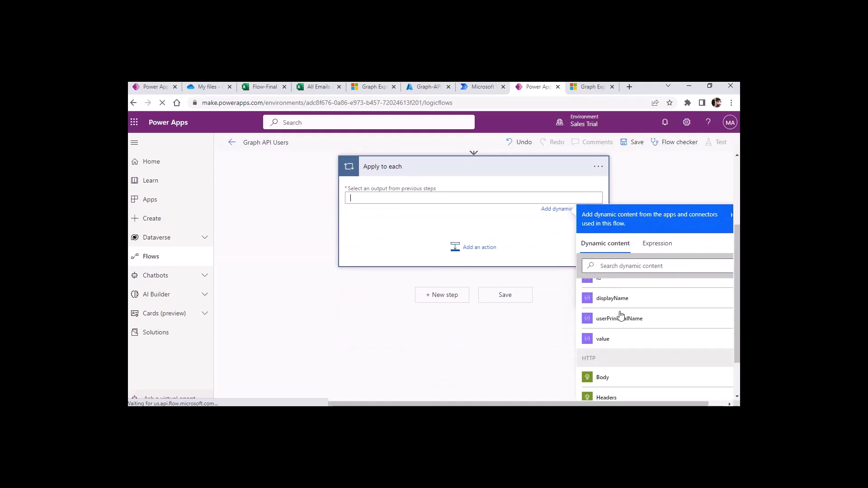
click(620, 339)
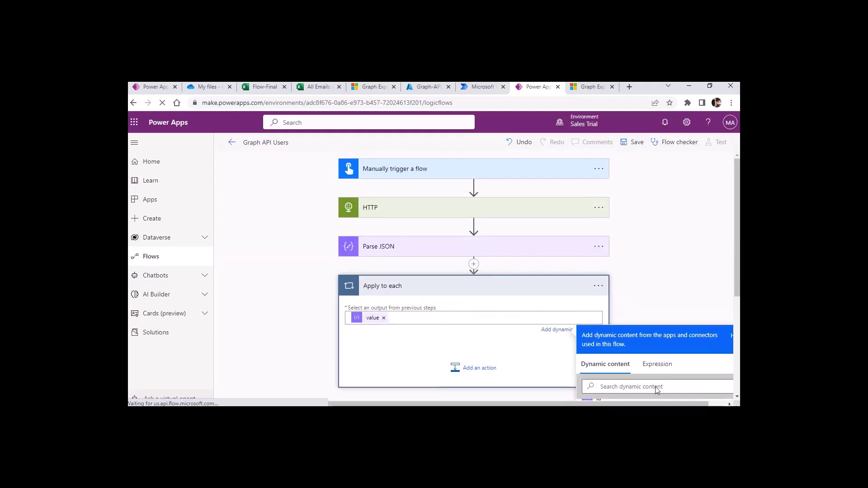
click(588, 289)
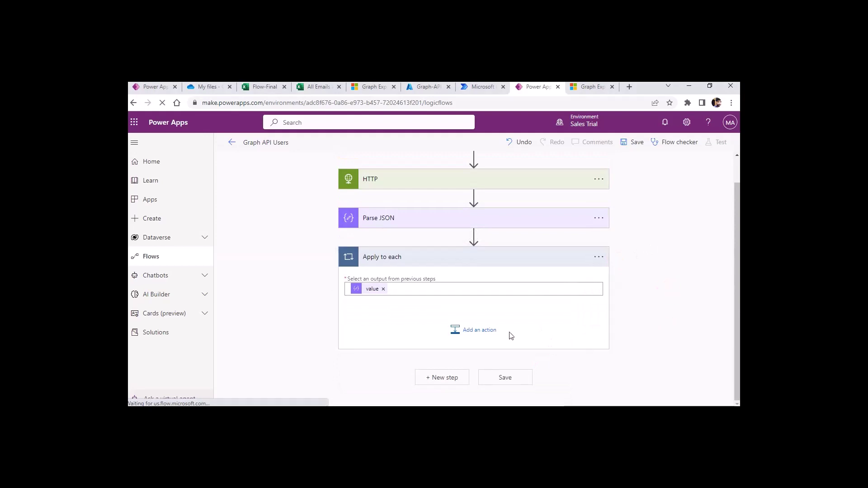
click(413, 289)
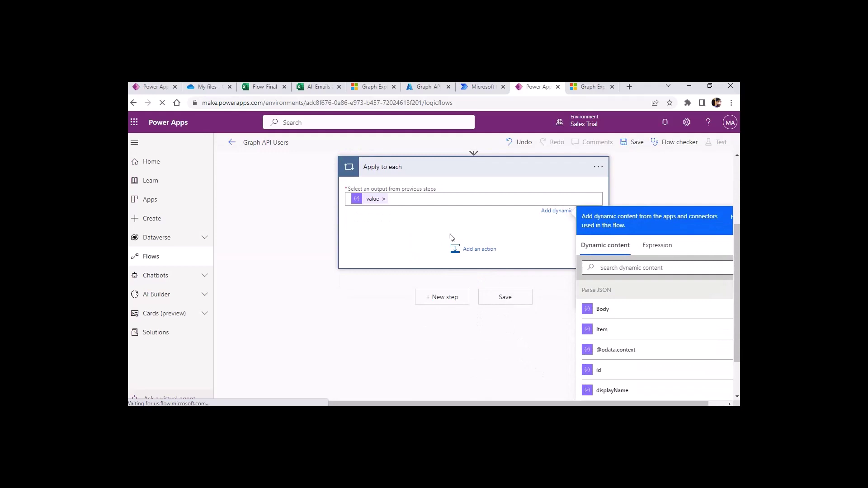
Add the Excel Online (Business) action "Add a row into a table" inside the Apply to each loop.
click(467, 248)
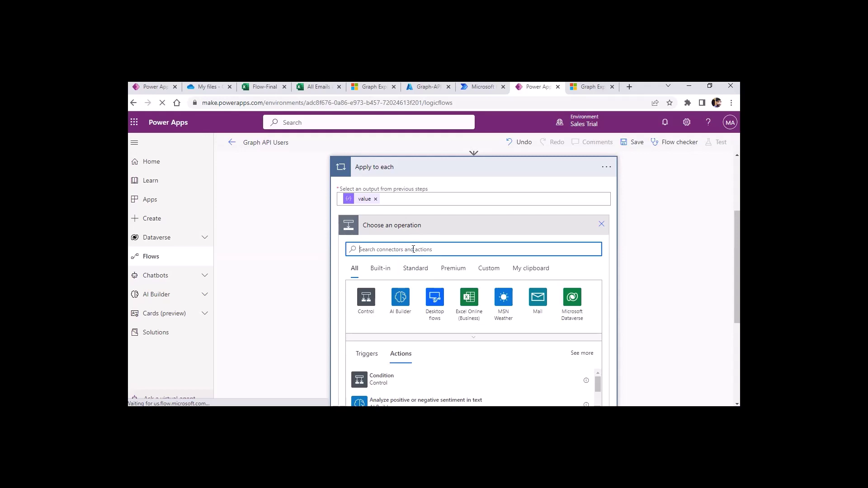
text(a)
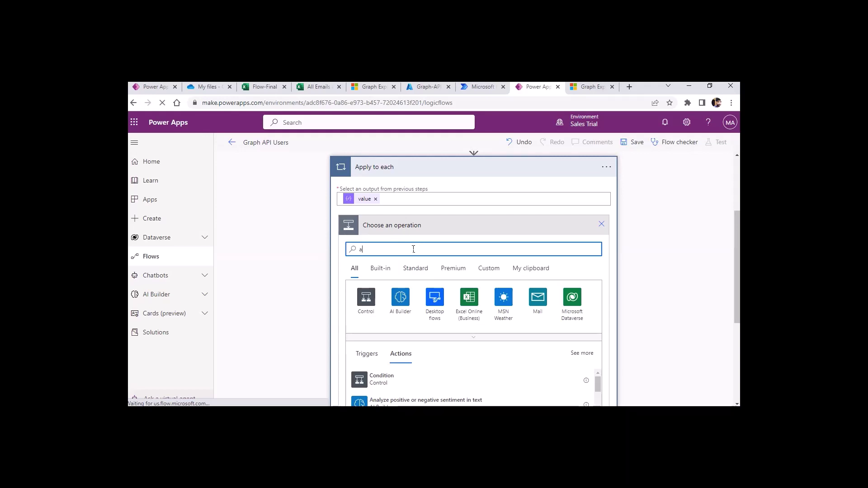
text(dd a row into)
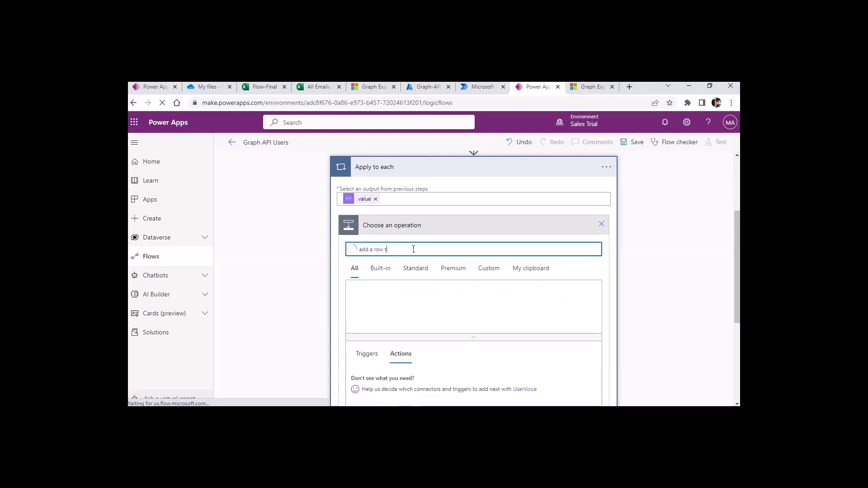
text( a tab)
scroll(367, 236, down, 3)
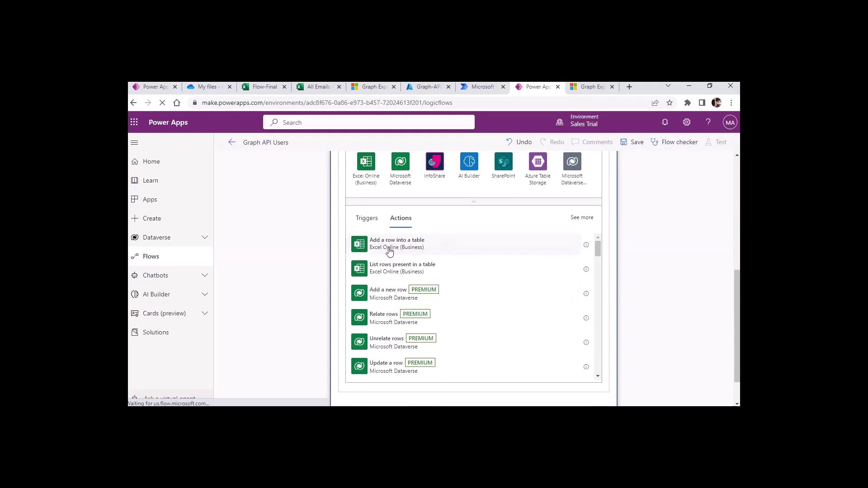
click(406, 250)
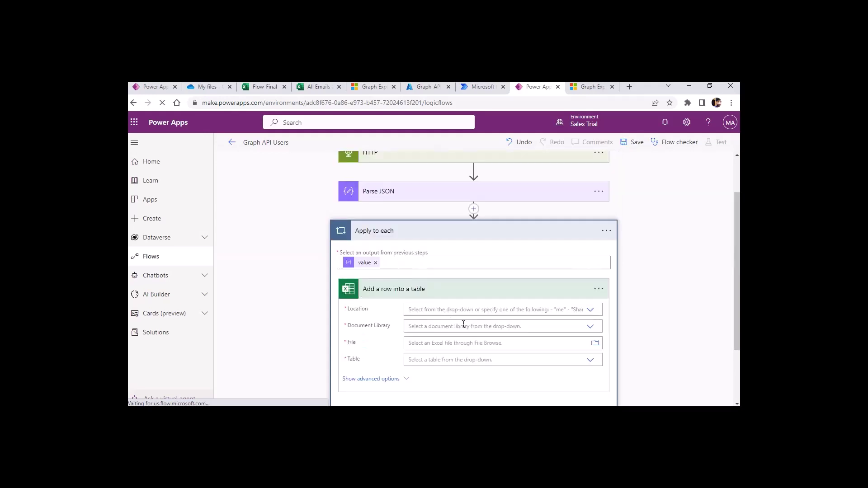
Switch to OneDrive, reload My files and create a new Excel workbook there.
click(206, 87)
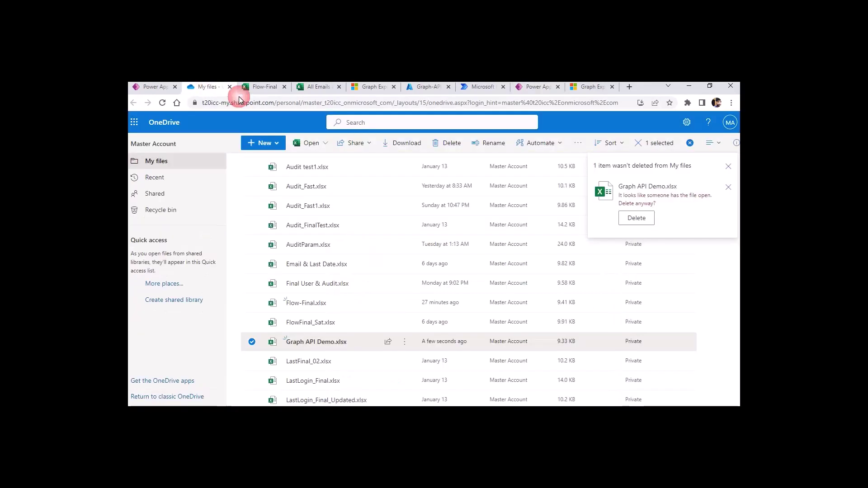
click(278, 144)
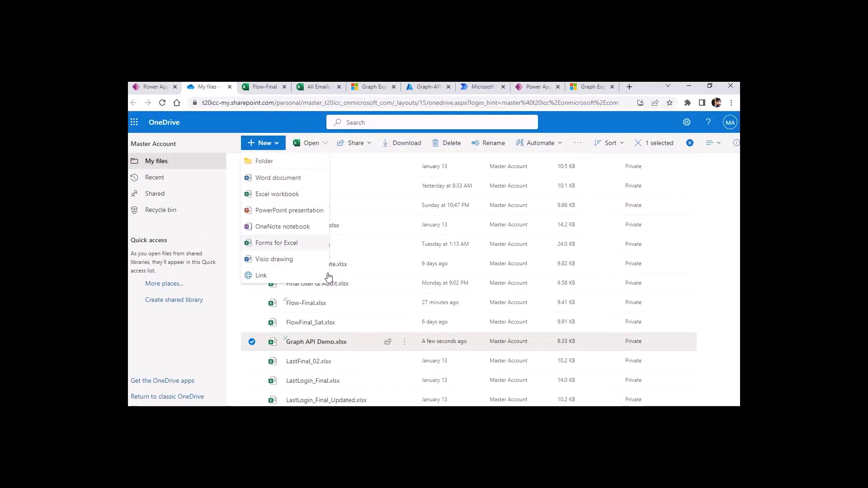
click(718, 270)
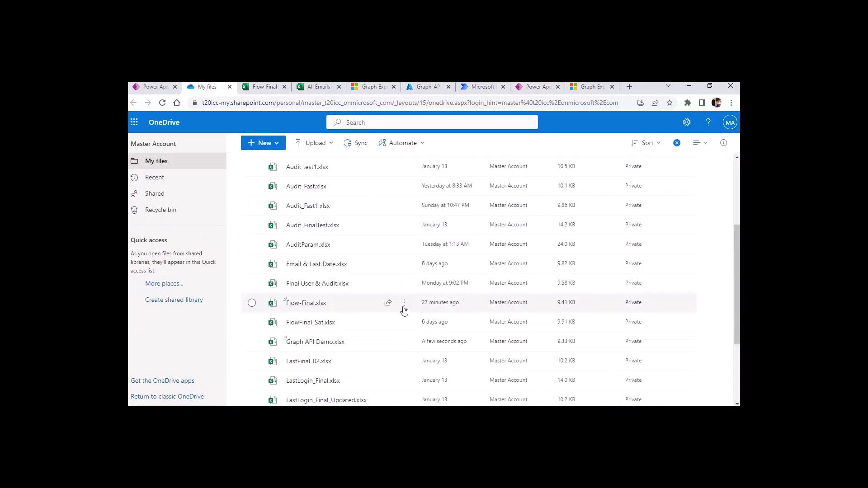
right_click(496, 151)
click(525, 175)
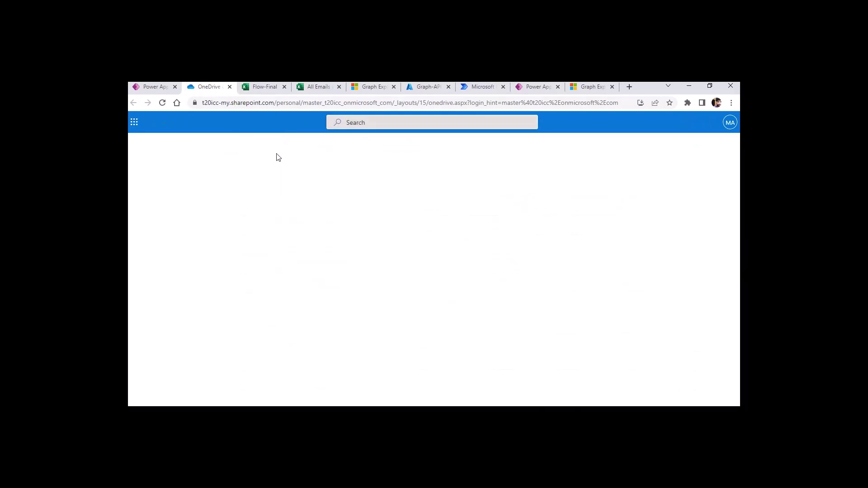
click(262, 143)
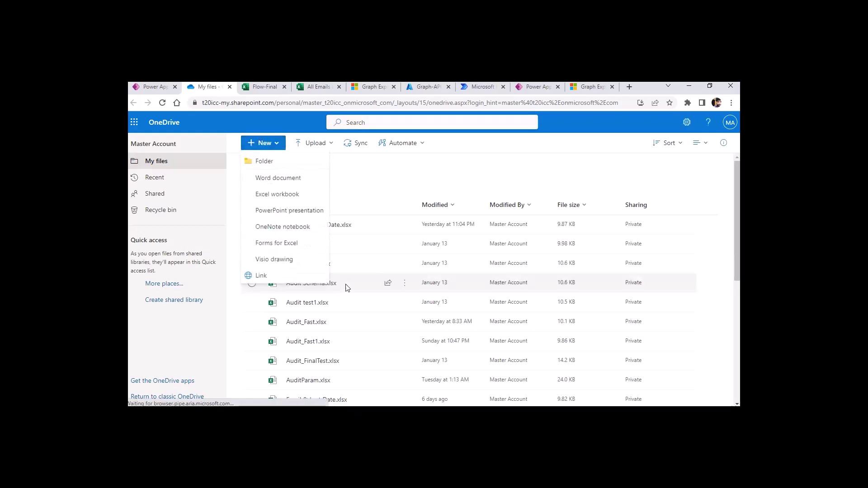
scroll(387, 284, down, 3)
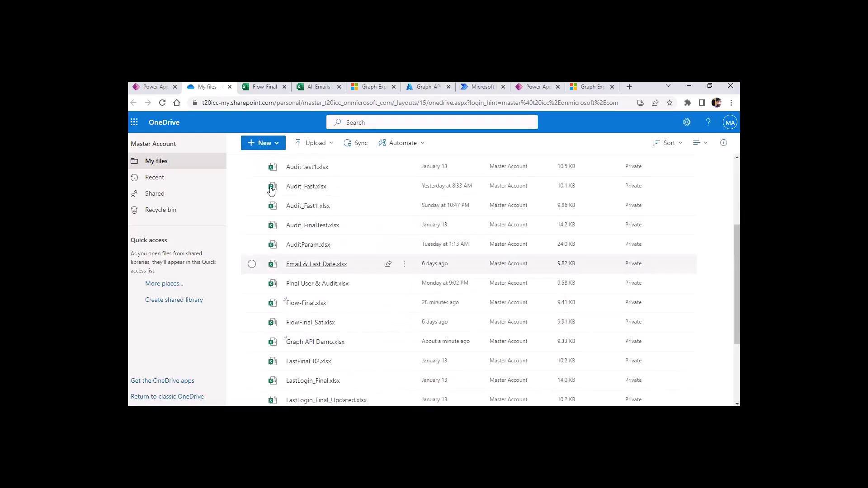
click(266, 143)
click(283, 201)
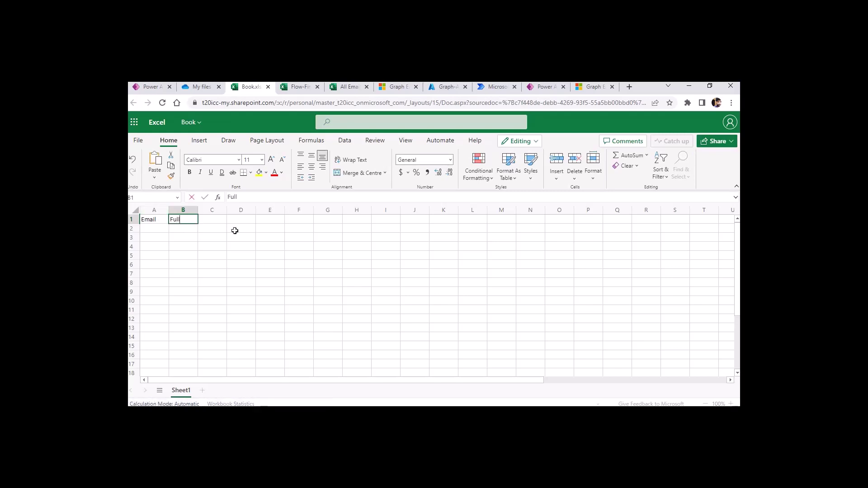
Enter the column headers Email, FullName and ID in cells A1 to C1 of the new workbook.
text(lName)
key(Tab)
text(ID)
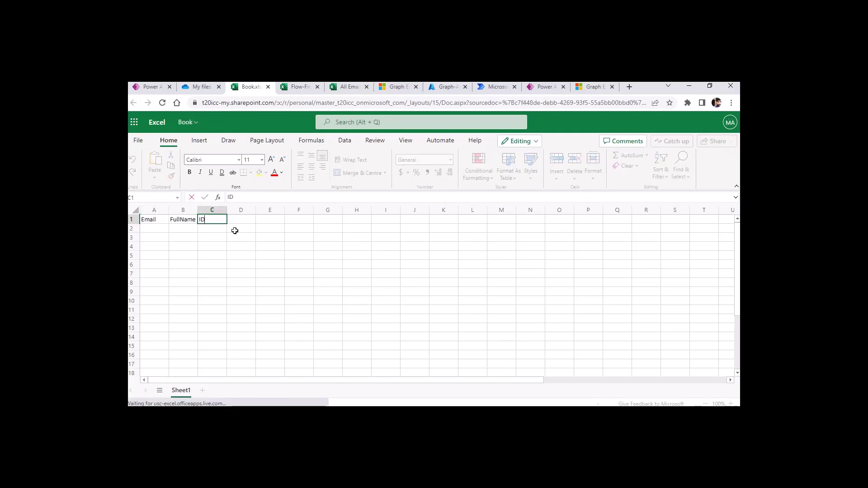
click(235, 230)
Format A1:C1 as a table with headers using the style Blue, Table Style Light 9.
click(164, 220)
drag(179, 219, 207, 219)
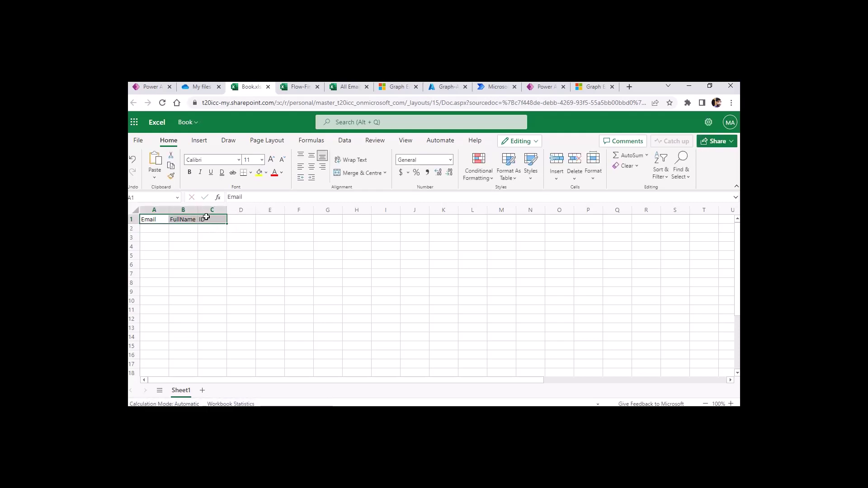
click(507, 168)
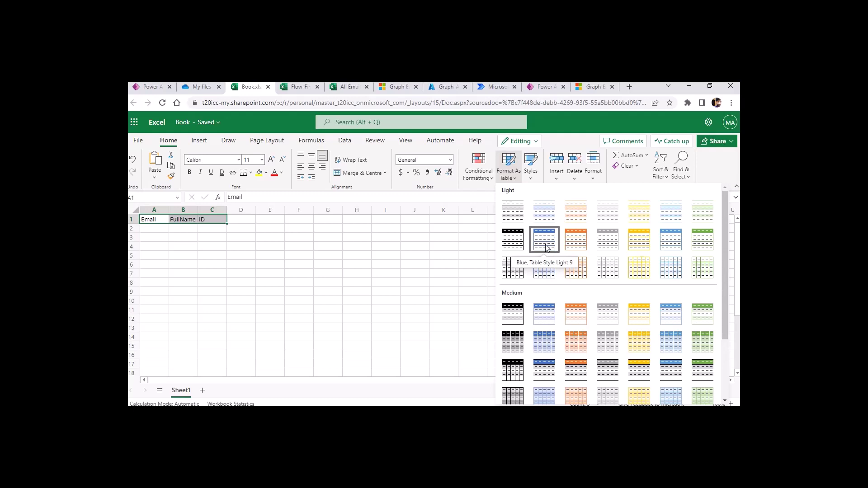
click(544, 244)
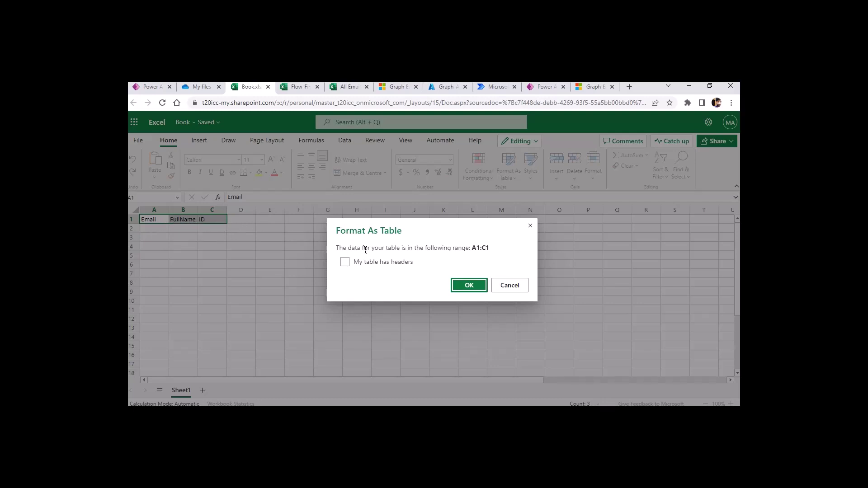
click(344, 262)
click(468, 286)
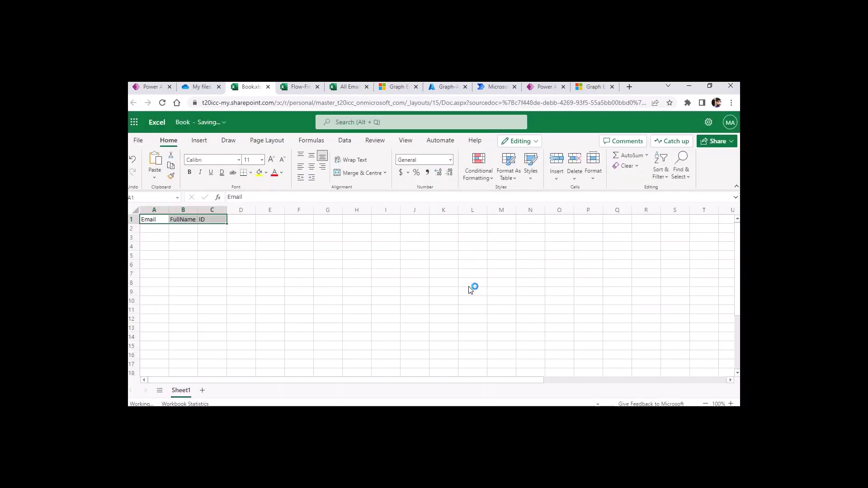
Widen the table's Email, FullName and ID columns.
click(245, 245)
drag(238, 214, 308, 214)
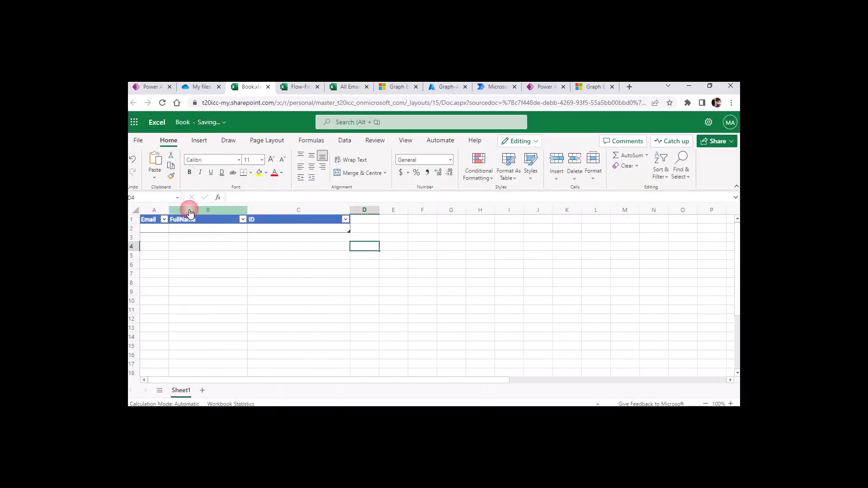
drag(168, 210, 230, 211)
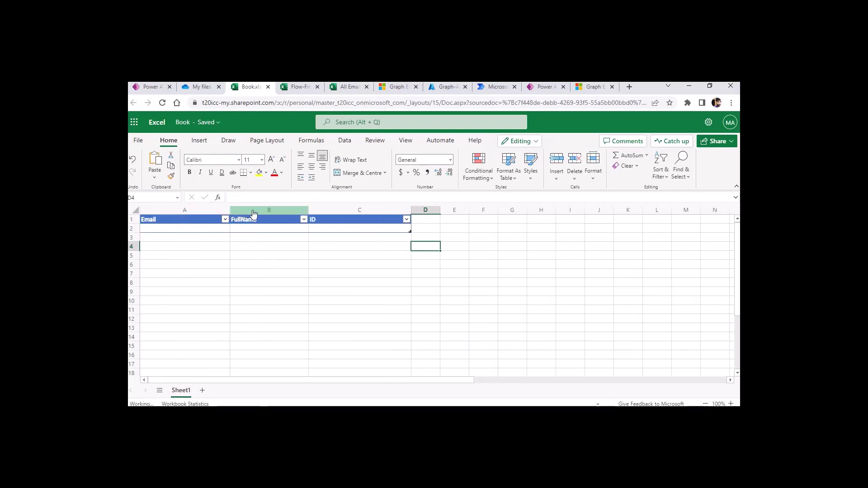
mouse_move(411, 209)
mouse_down()
mouse_move(412, 235)
mouse_move(412, 209)
mouse_move(419, 215)
mouse_up()
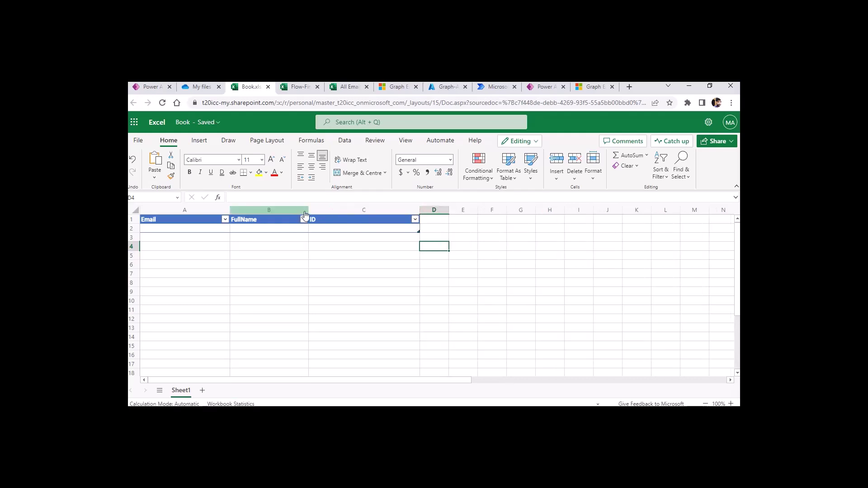
drag(308, 210, 316, 213)
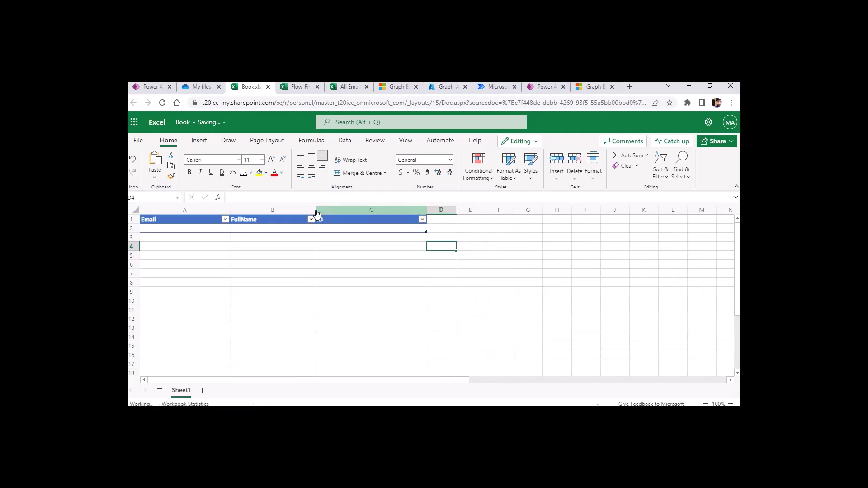
click(304, 261)
Rename the workbook to Graph API Testing.
click(187, 123)
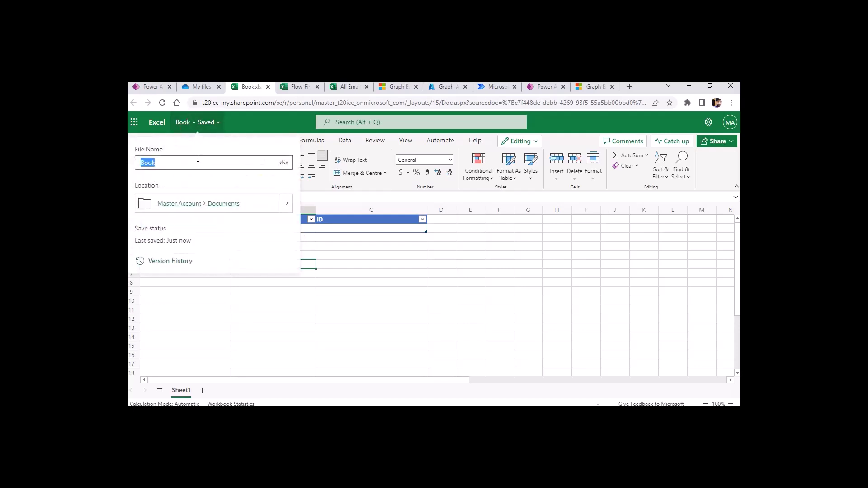
text(Graph API Testing)
key(Return)
Return to the Power Apps flow and set the row action's Location to OneDrive for Business and Document Library to OneDrive.
click(209, 90)
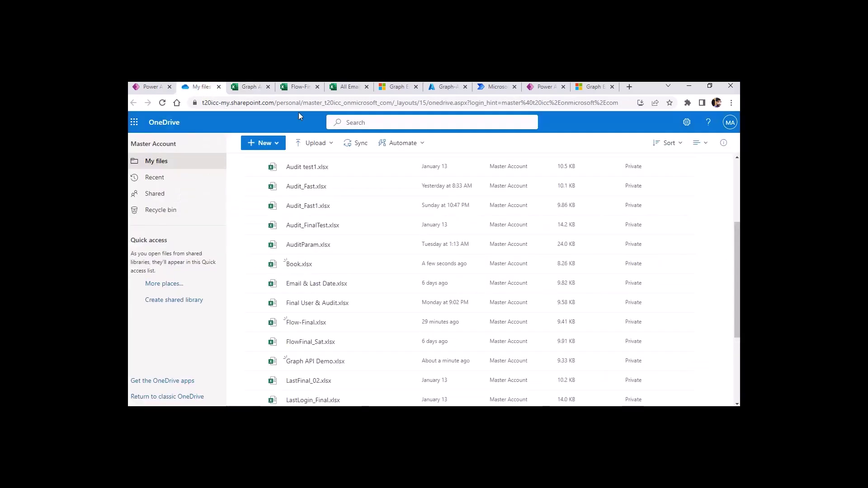
click(542, 87)
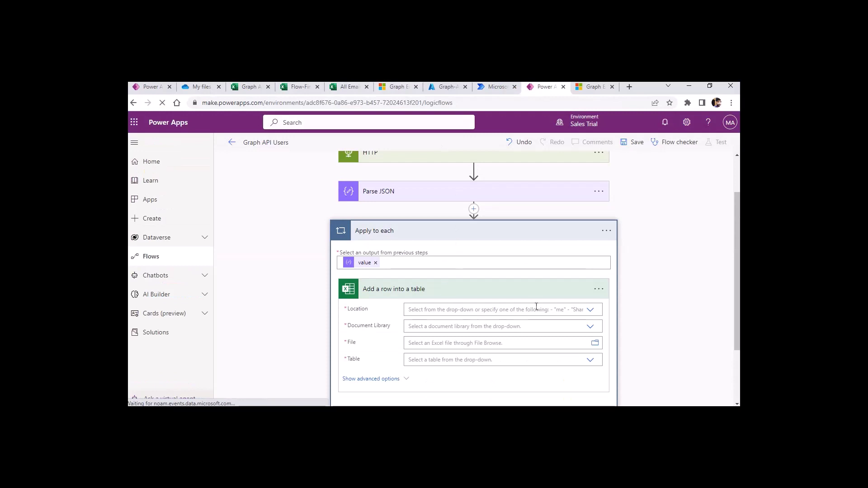
scroll(497, 271, down, 2)
click(588, 228)
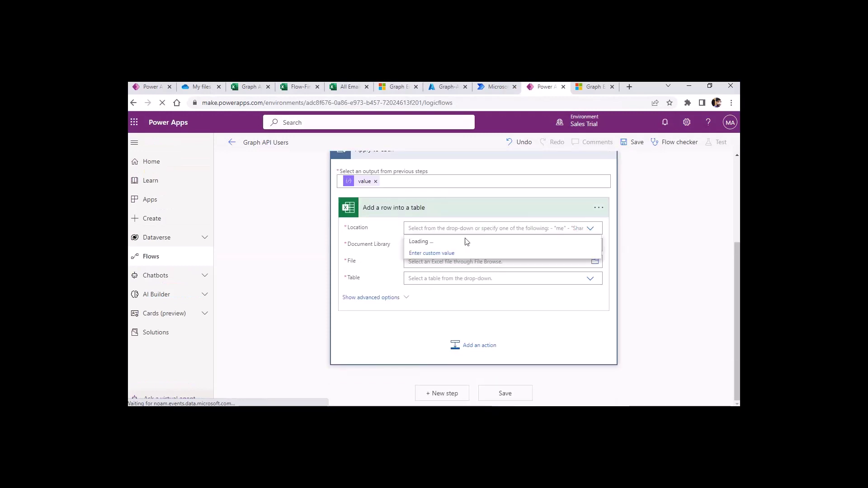
click(435, 243)
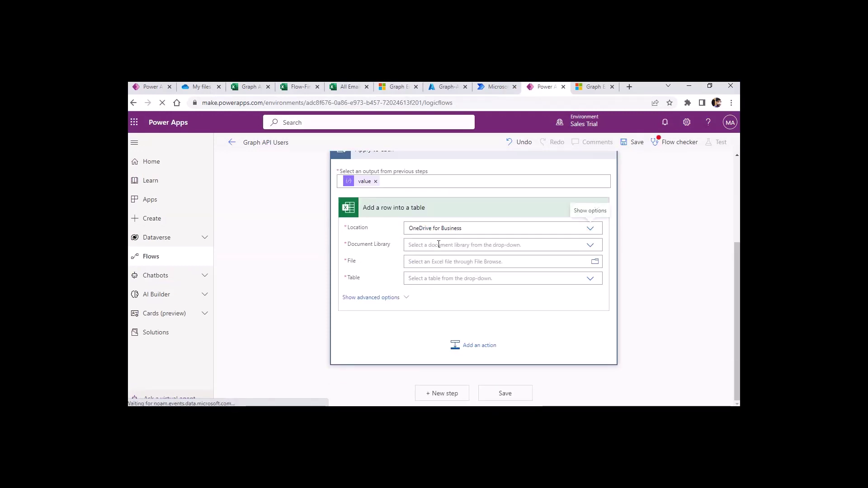
click(591, 247)
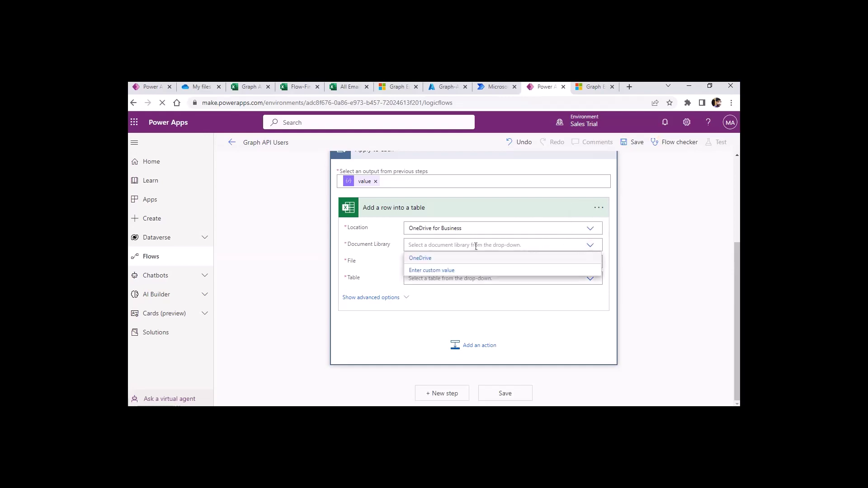
click(430, 258)
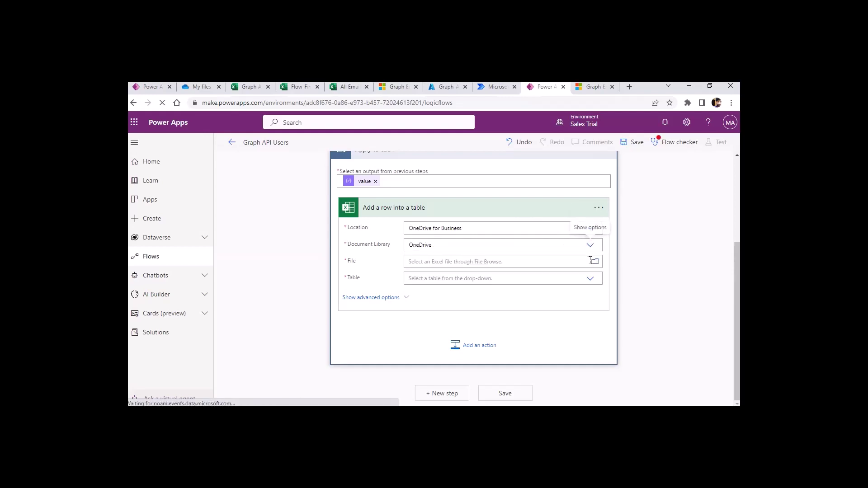
Choose Graph API Testing.xlsx as the row action's file and Table1 as its table.
click(594, 261)
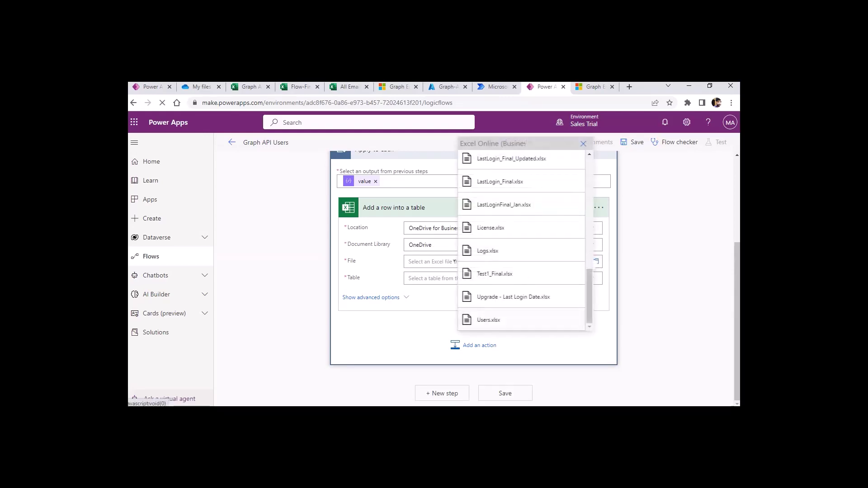
scroll(559, 261, up, 3)
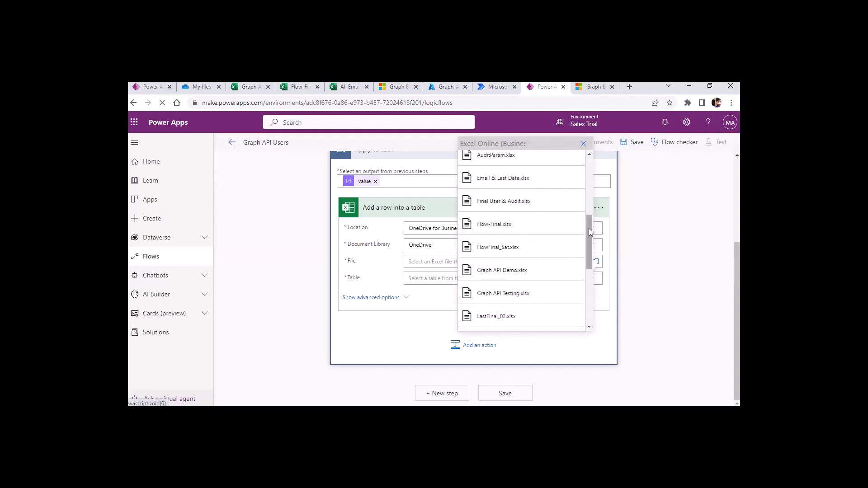
mouse_move(590, 232)
mouse_down()
mouse_move(585, 303)
mouse_move(582, 244)
mouse_up()
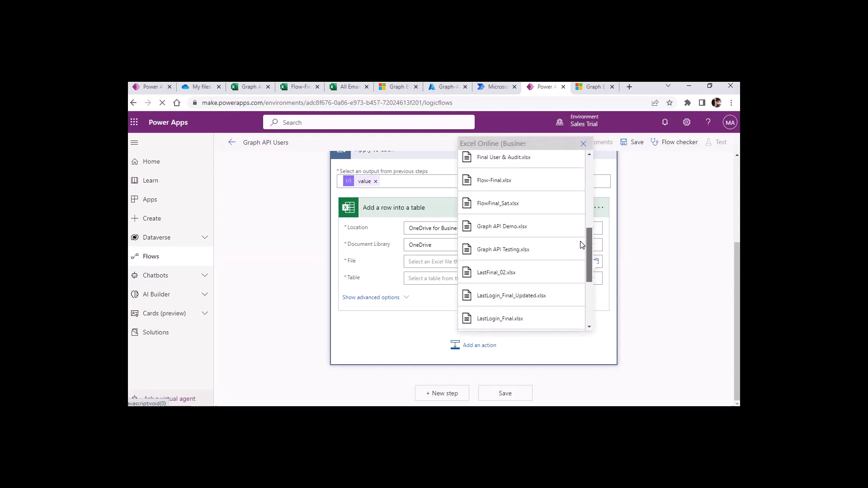
click(516, 248)
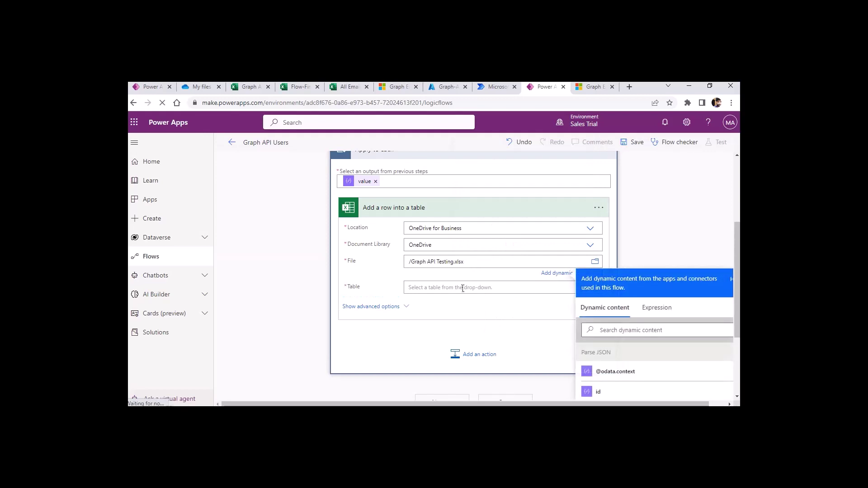
click(460, 281)
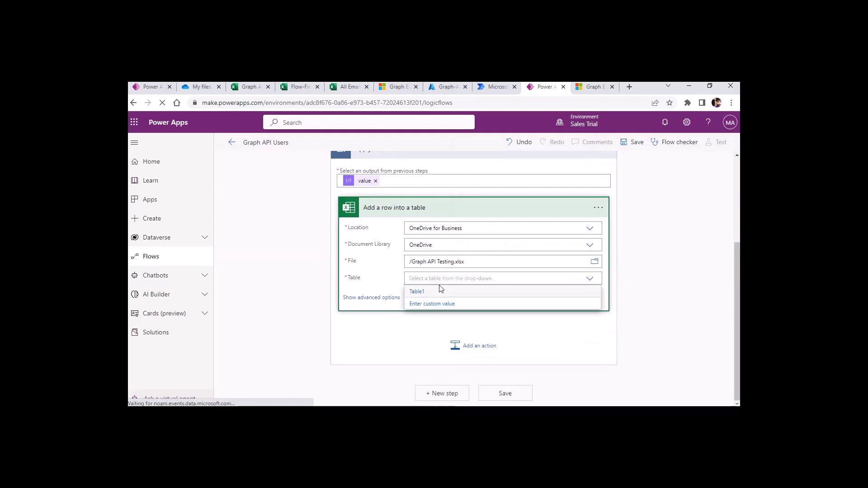
click(417, 291)
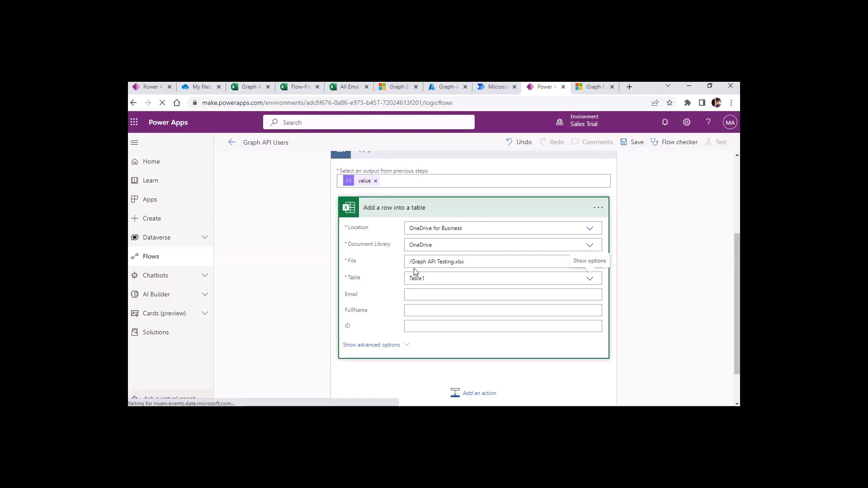
Map the table's Email column to userPrincipalName, FullName to displayName and ID to id from the Parse JSON output.
scroll(414, 267, down, 1)
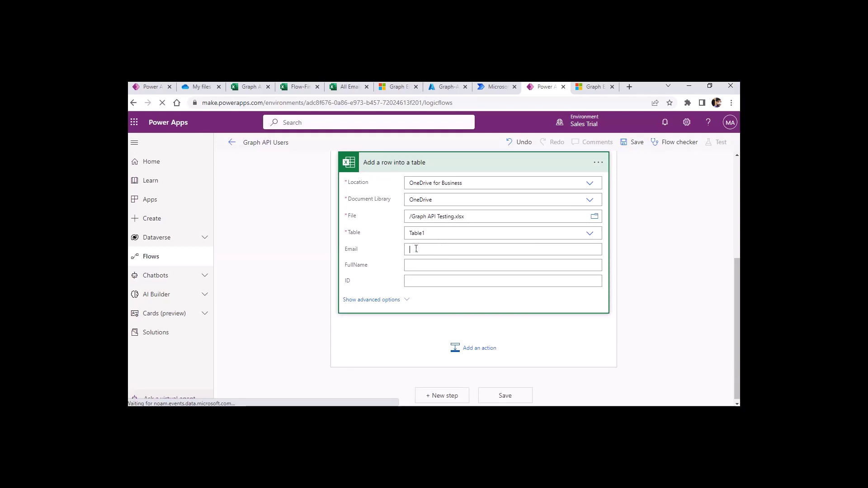
click(254, 88)
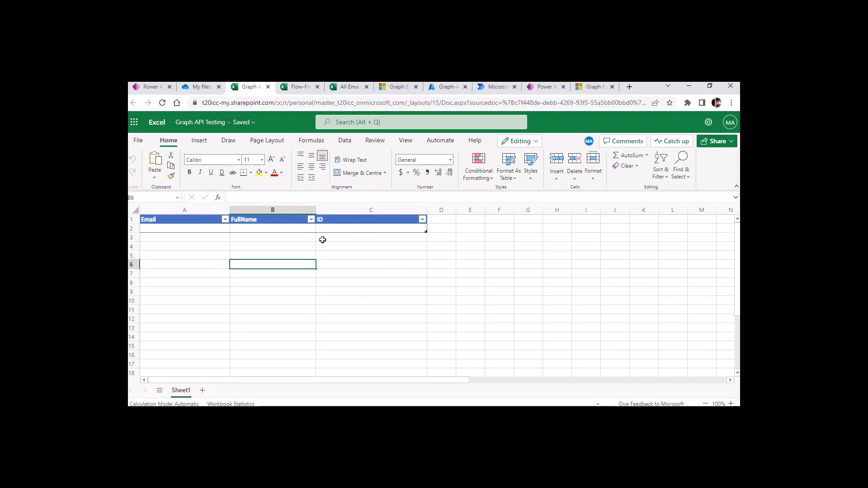
click(544, 87)
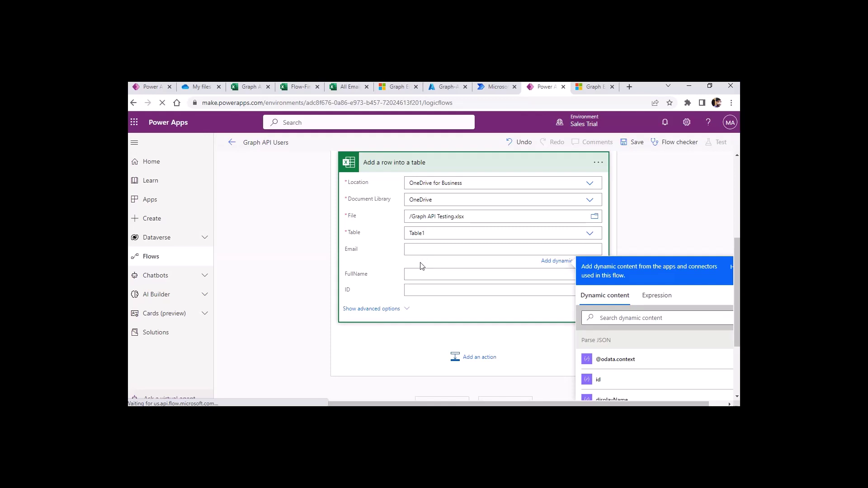
scroll(420, 265, down, 1)
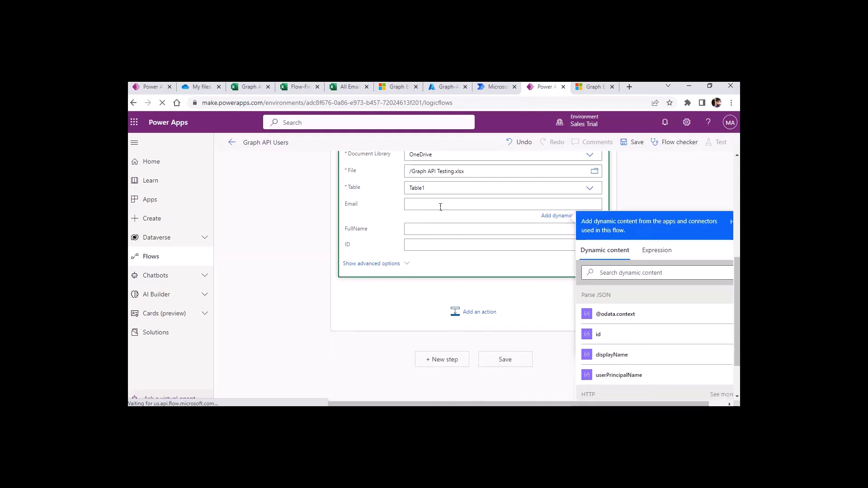
click(614, 376)
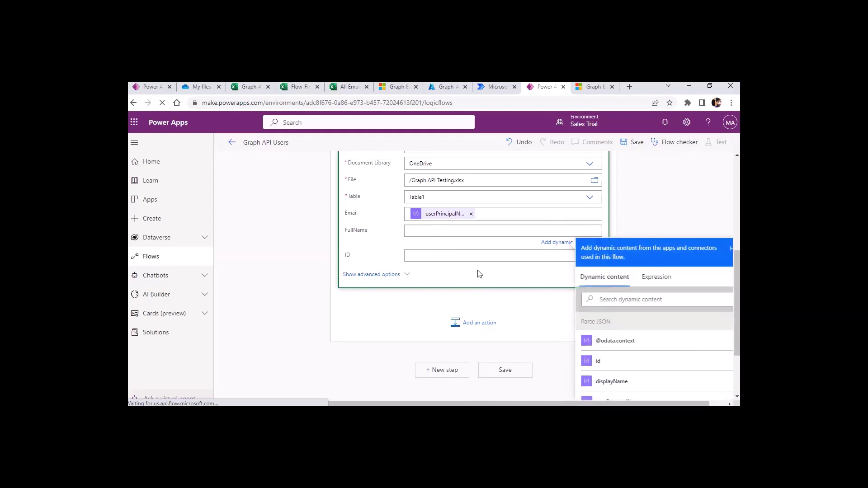
click(621, 380)
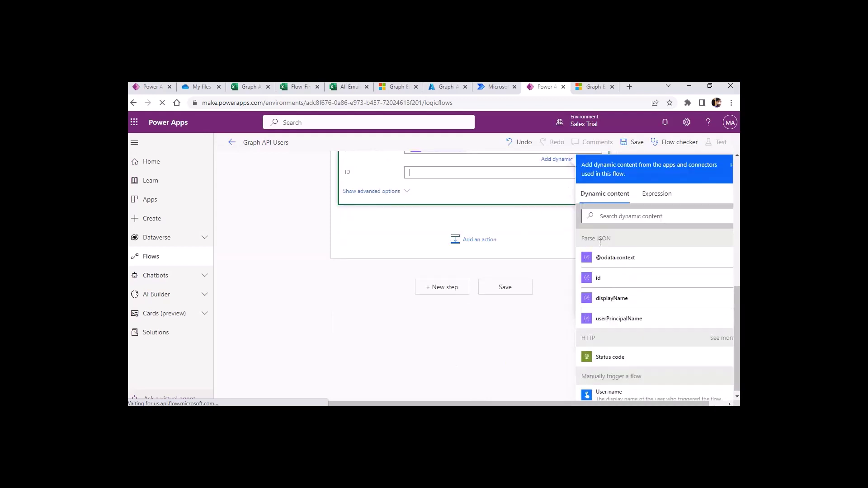
click(622, 300)
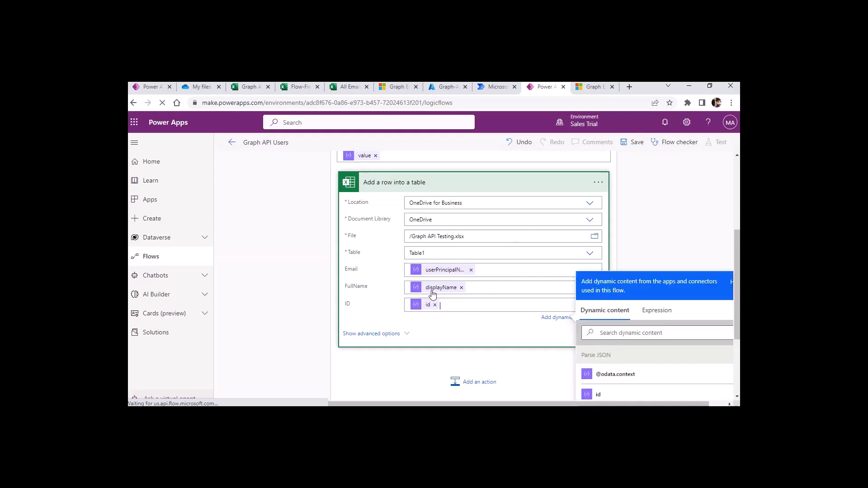
click(388, 281)
Review the flow from the manual trigger through HTTP, Parse JSON and Apply to each to the row action's column mappings.
scroll(395, 272, up, 3)
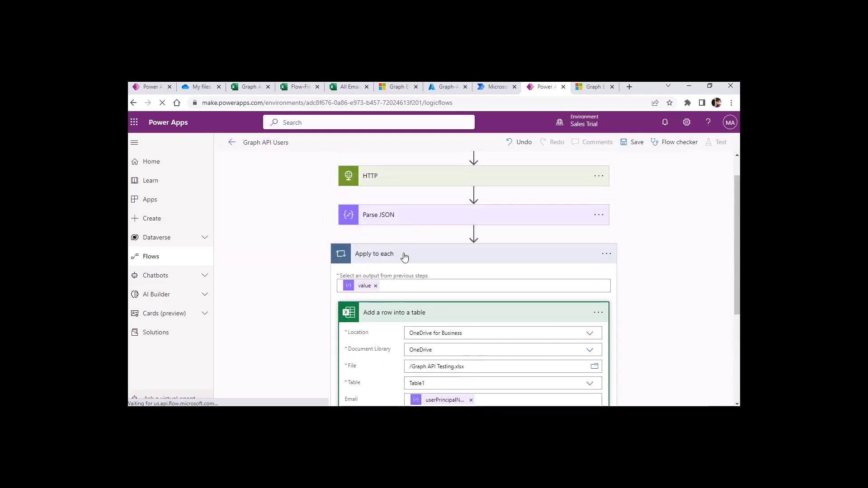
scroll(409, 240, up, 1)
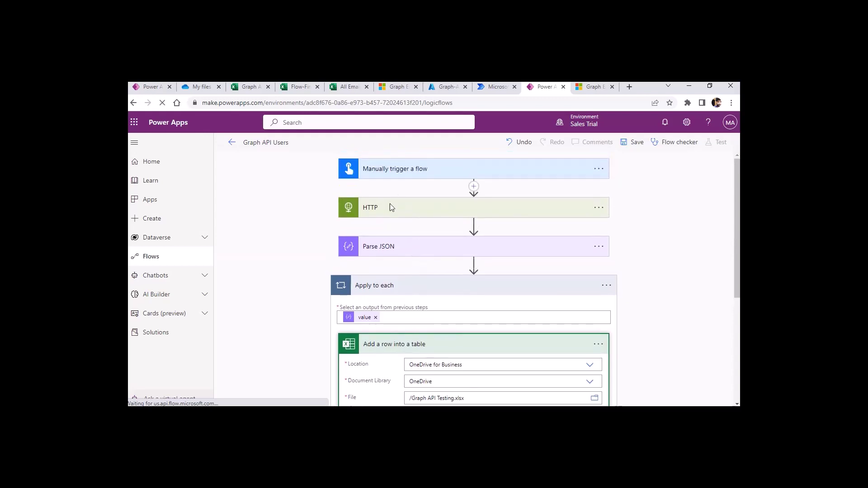
click(374, 208)
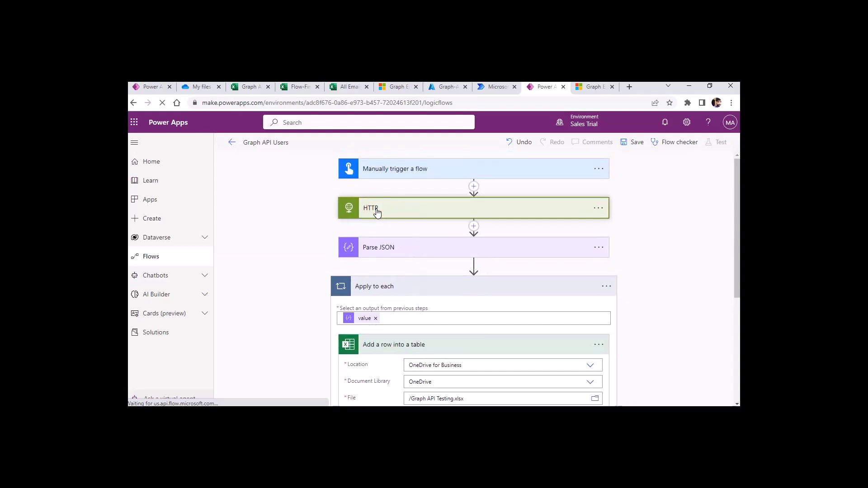
click(402, 212)
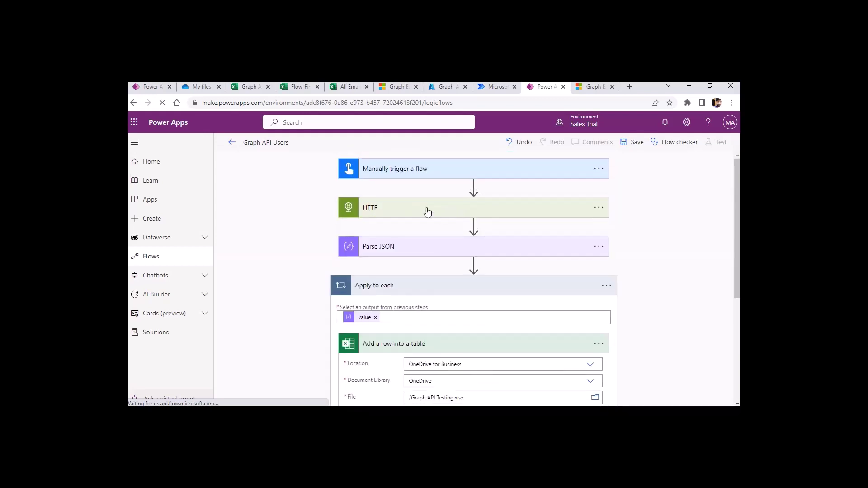
click(425, 214)
click(425, 214)
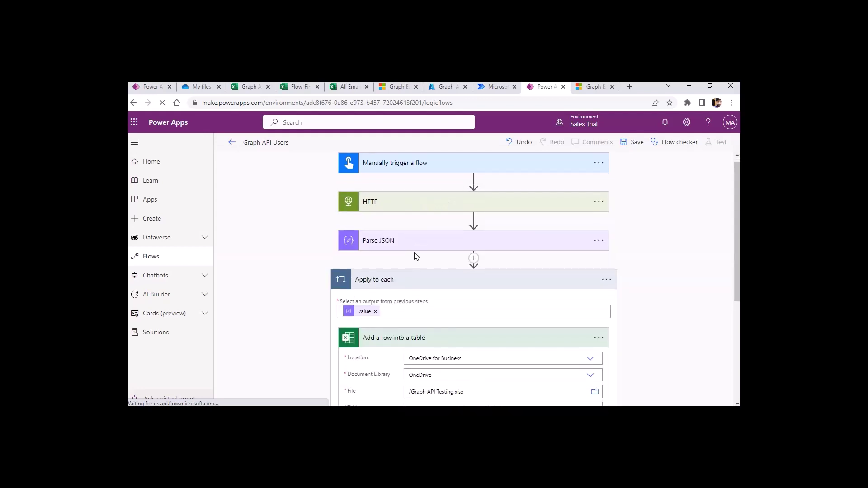
scroll(413, 254, down, 3)
scroll(419, 241, up, 2)
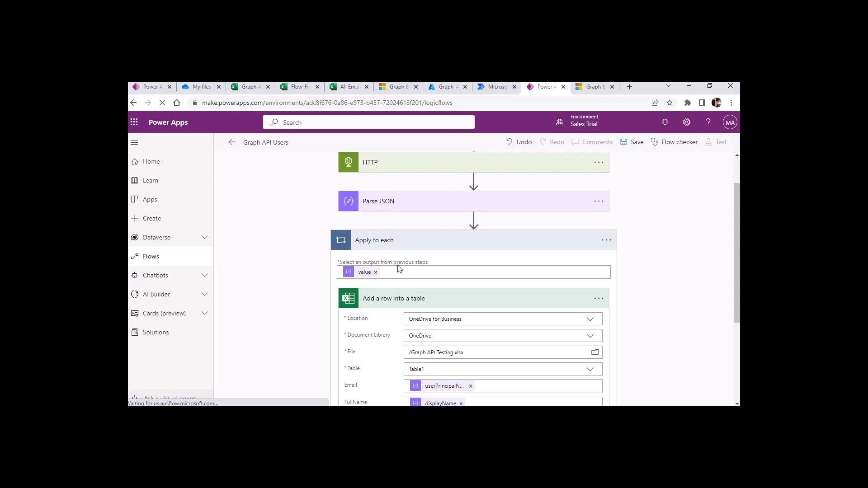
scroll(401, 264, down, 1)
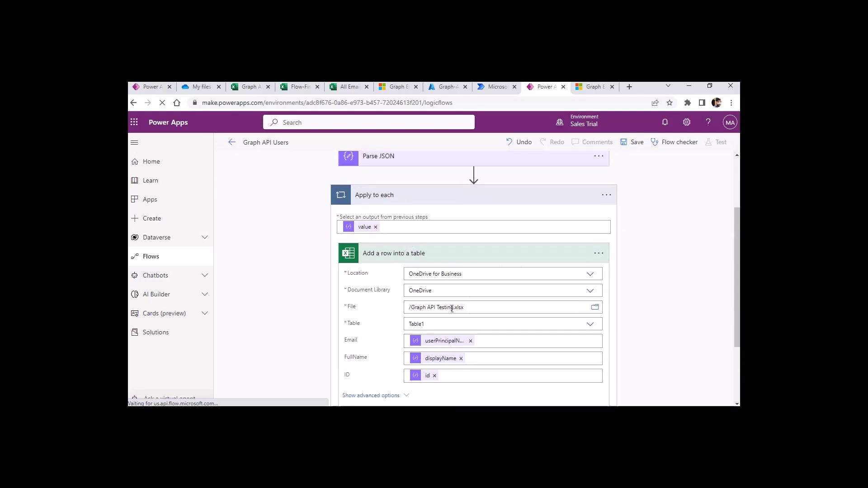
scroll(498, 335, down, 2)
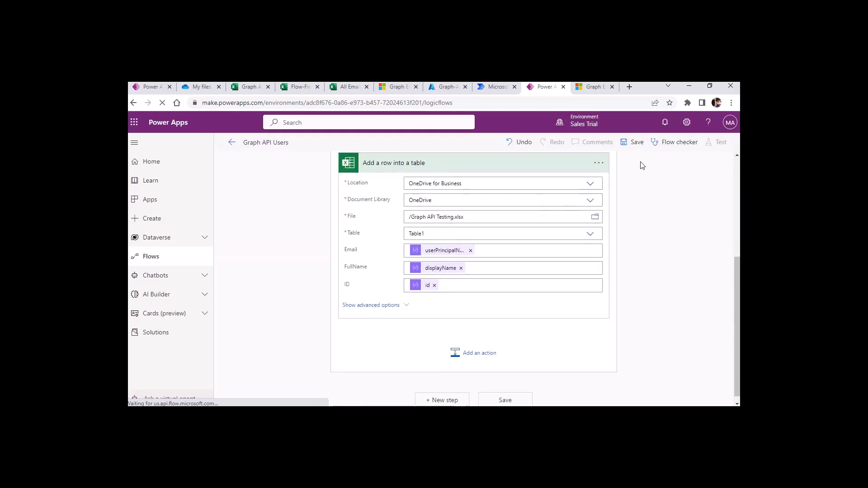
Save the flow and run a manual test of it using the Excel Online (Business) connection.
click(631, 149)
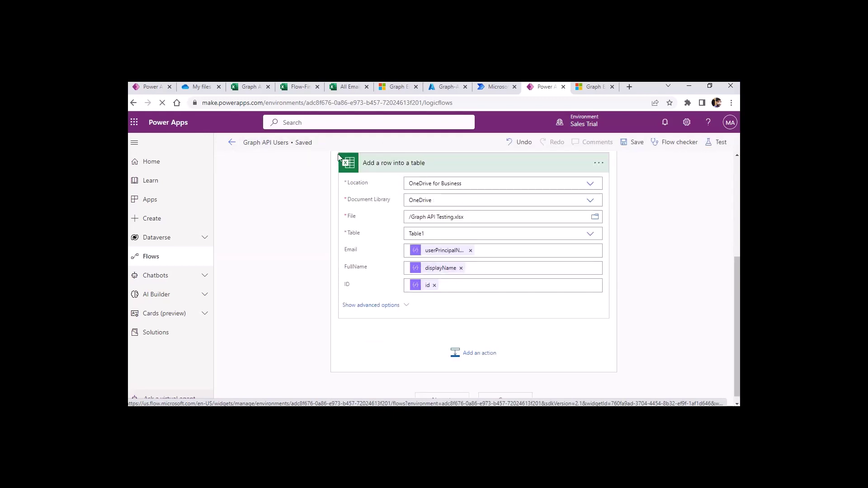
click(714, 148)
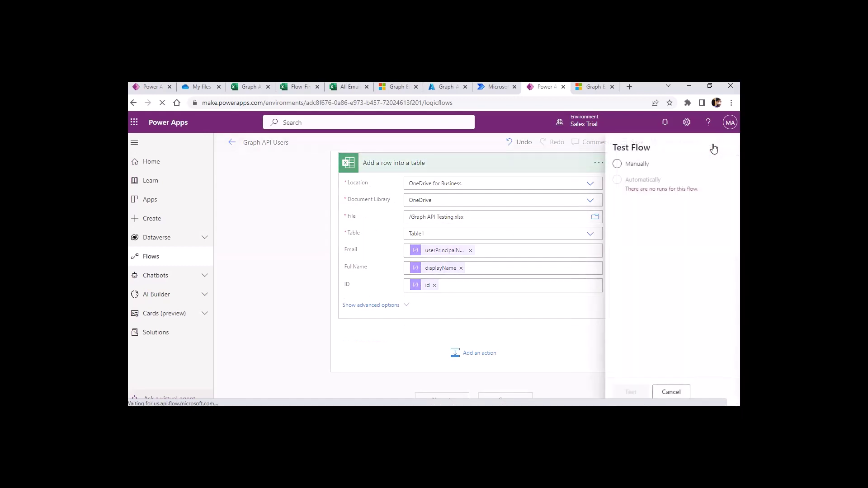
click(627, 166)
click(617, 391)
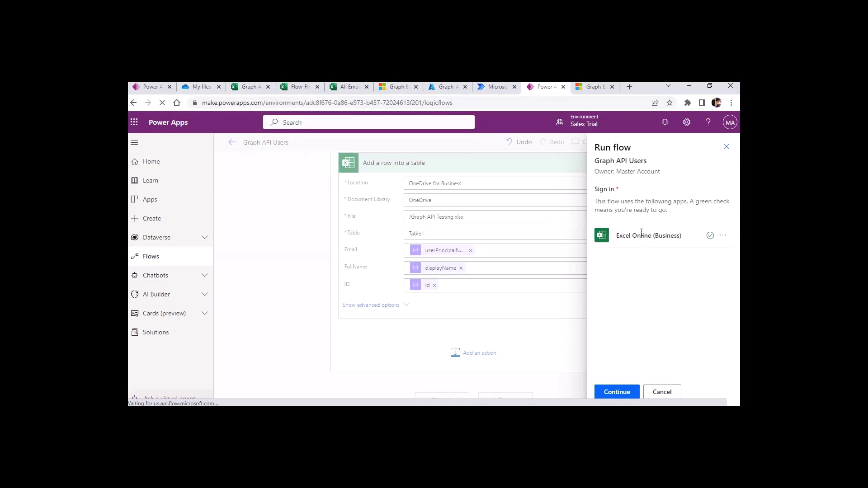
click(629, 391)
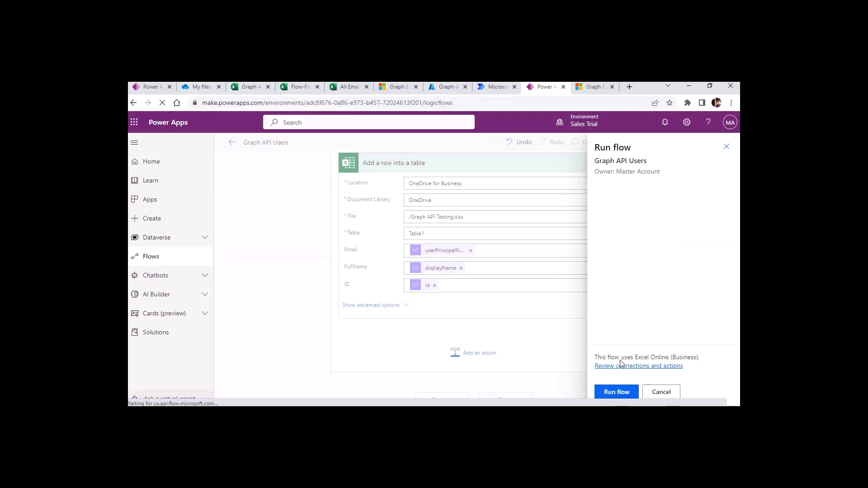
click(617, 392)
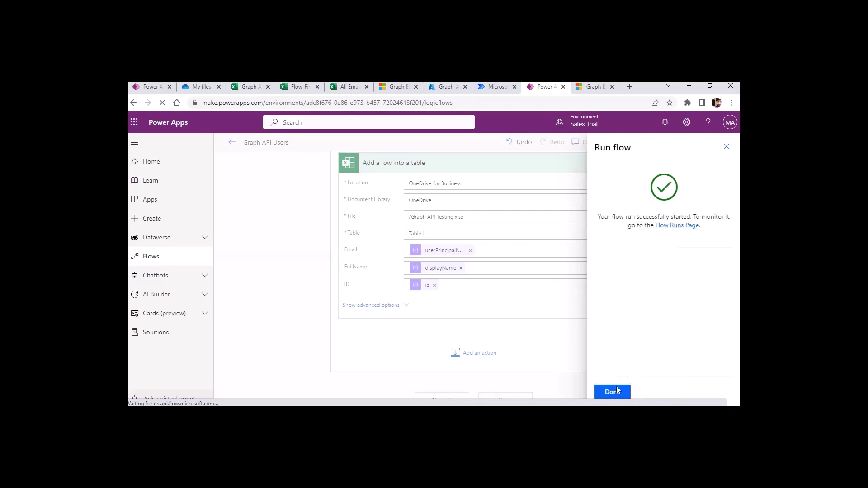
click(613, 392)
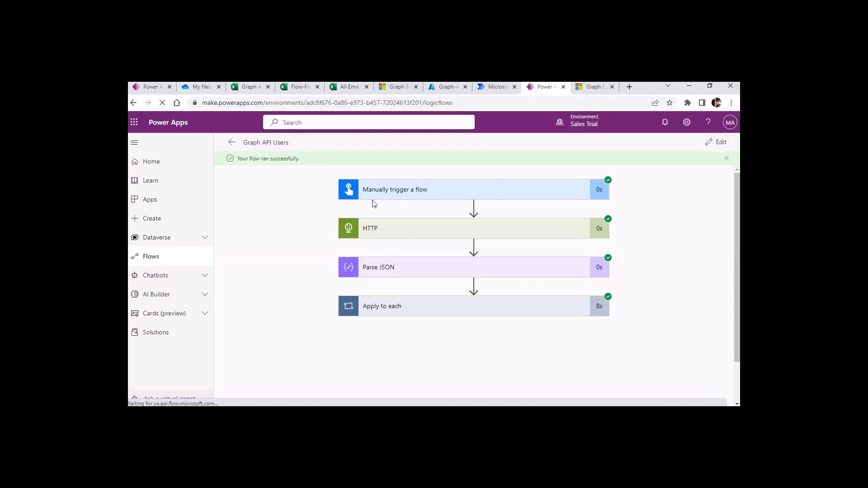
Switch to the Graph API Testing workbook in Excel and widen the Email and FullName columns.
click(250, 87)
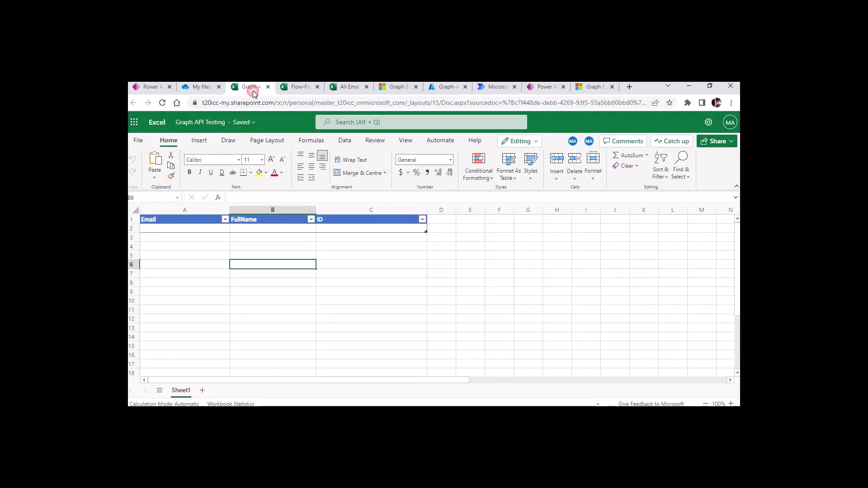
click(497, 246)
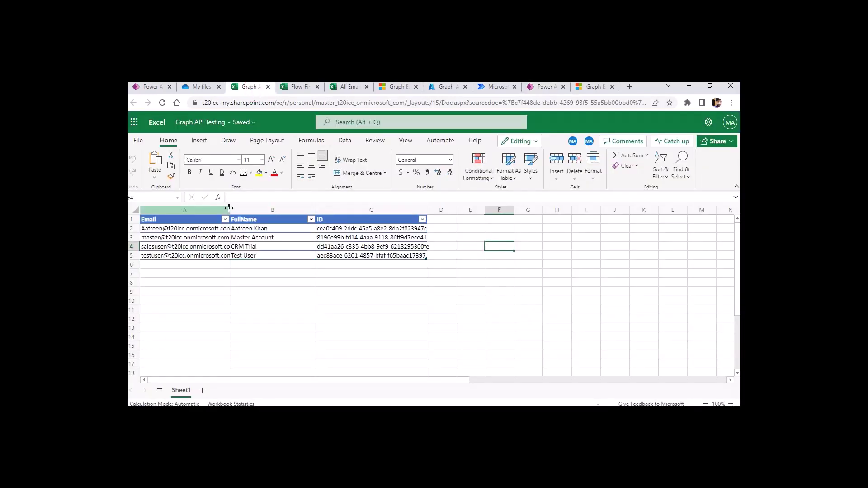
drag(230, 210, 276, 210)
drag(362, 214, 381, 210)
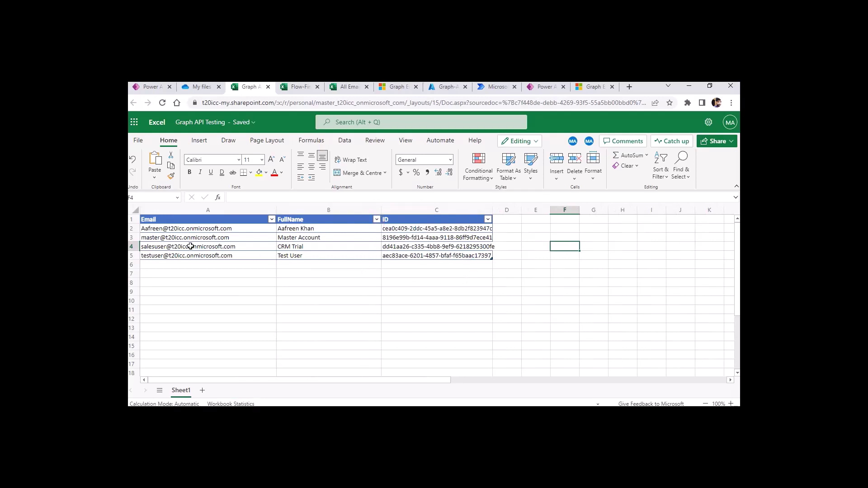
Examine the user rows the flow added under Email, FullName and ID in the table.
drag(144, 229, 425, 255)
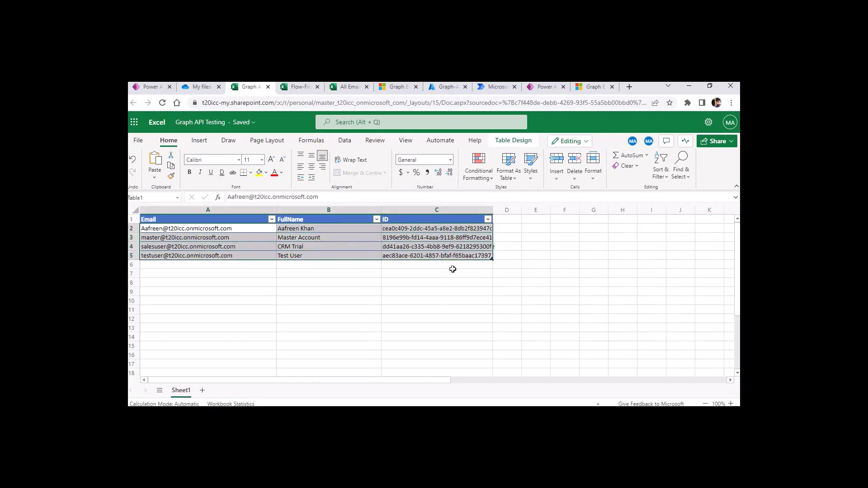
click(452, 271)
click(283, 273)
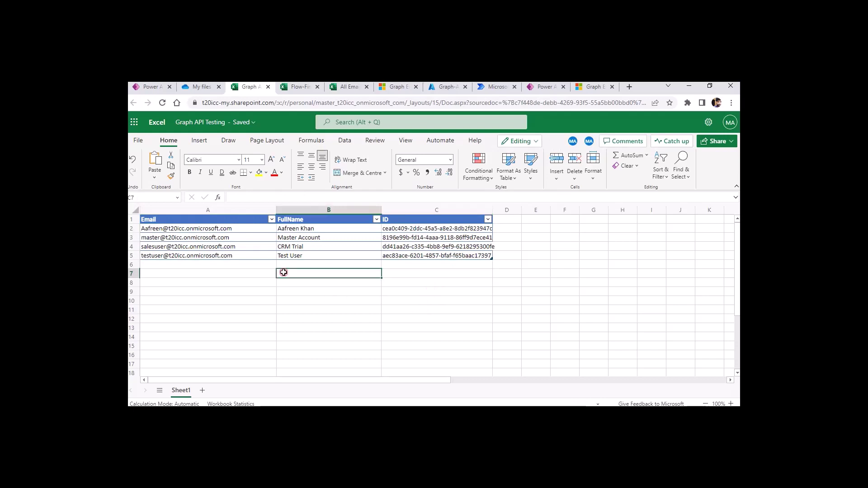
drag(456, 258, 223, 227)
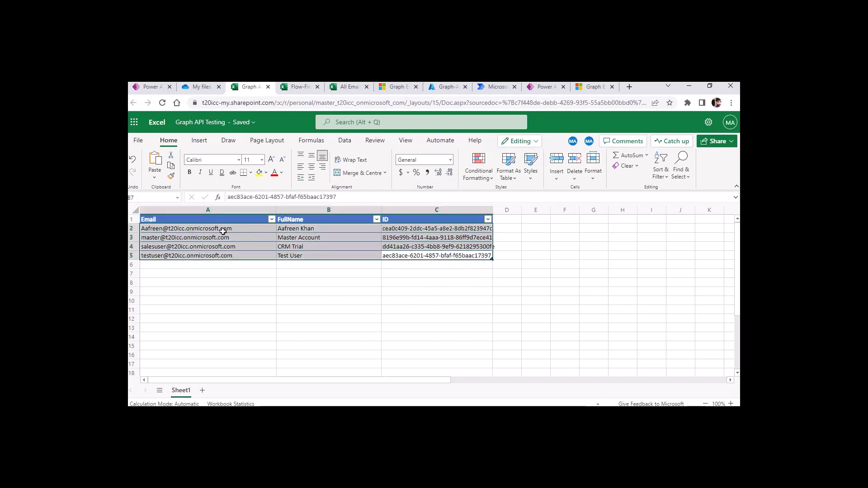
click(232, 283)
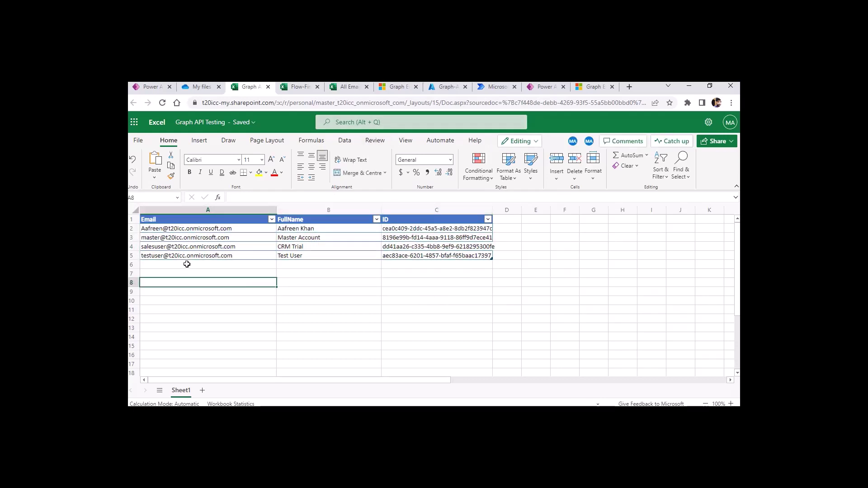
drag(170, 229, 171, 255)
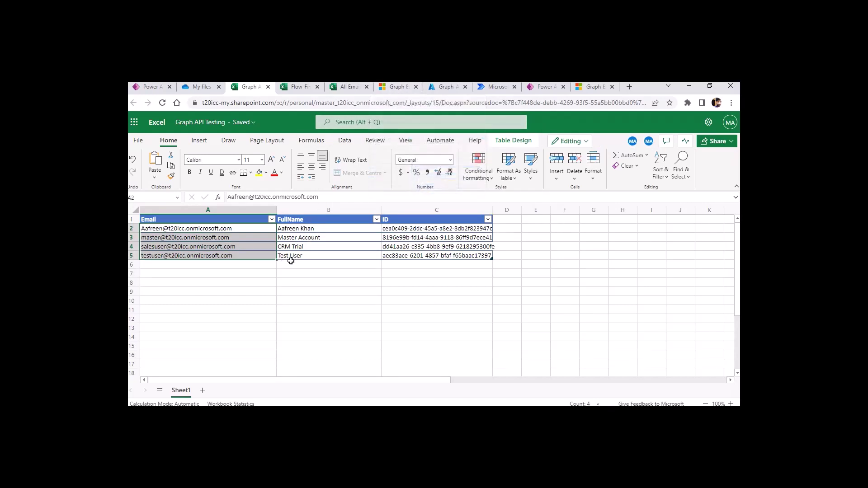
Switch to Graph Explorer and run the Users sample query that counts the tenant's users excluding guests.
click(393, 87)
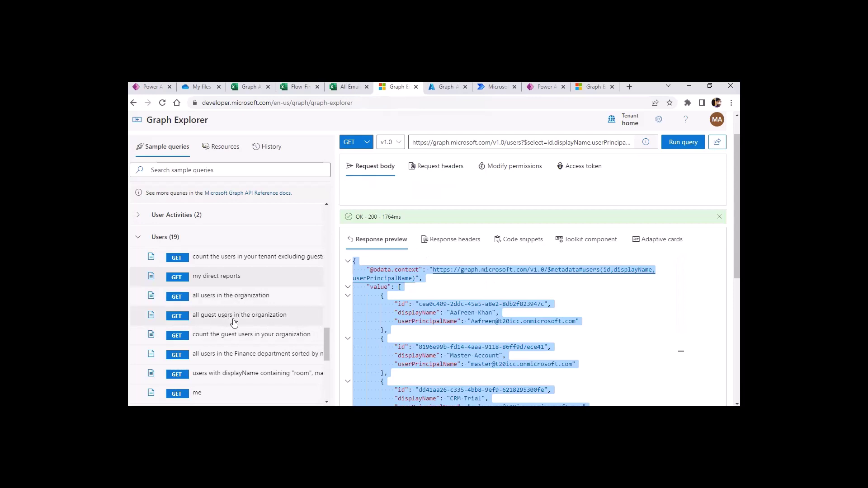
scroll(235, 281, up, 1)
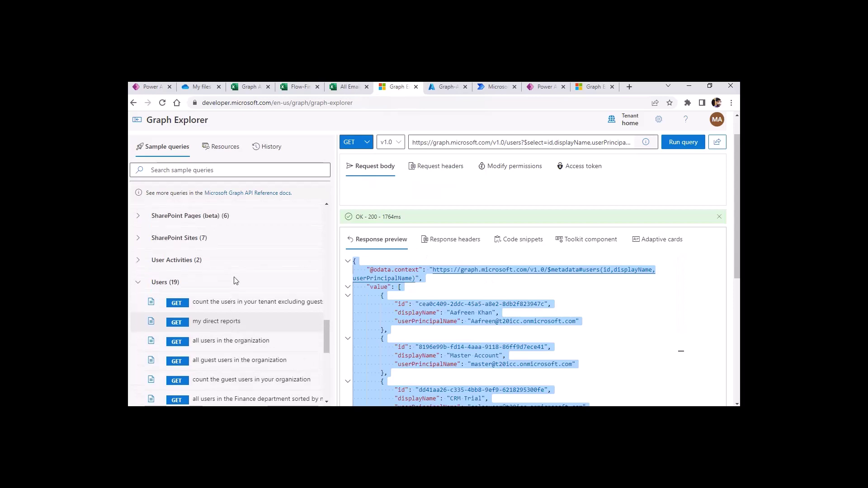
click(236, 303)
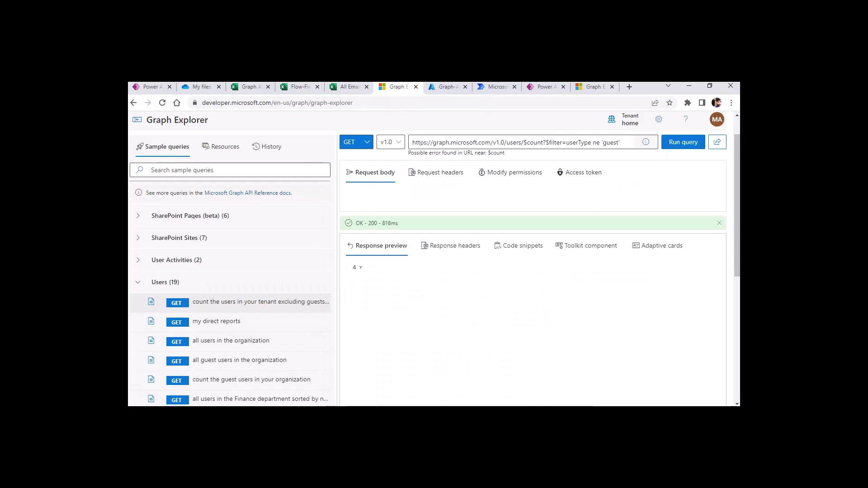
Run the sample query for all users in the organization and place the cursor at the end of its request URL.
click(255, 348)
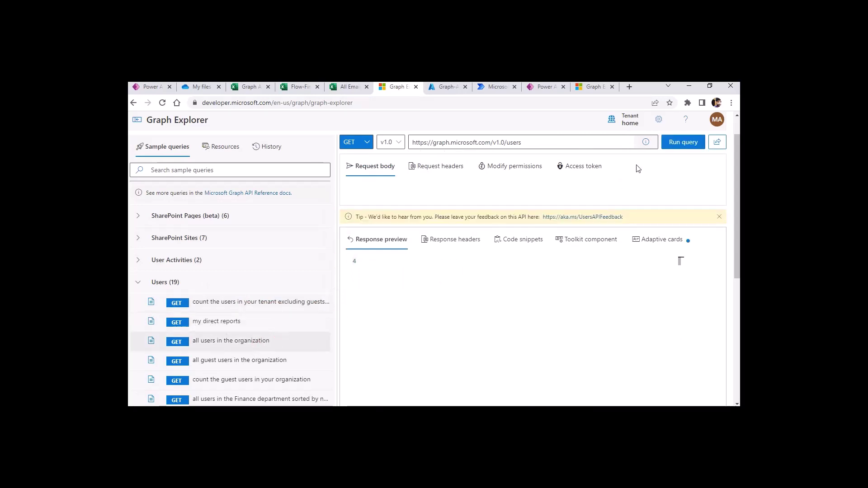
click(673, 141)
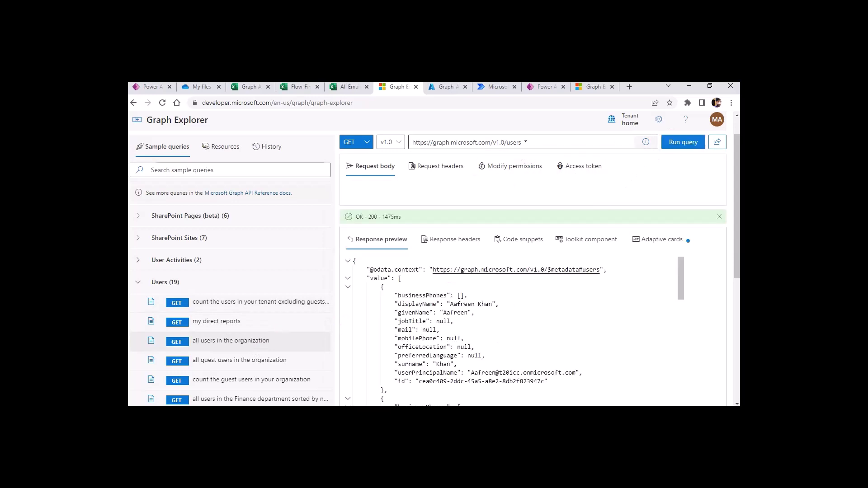
click(537, 140)
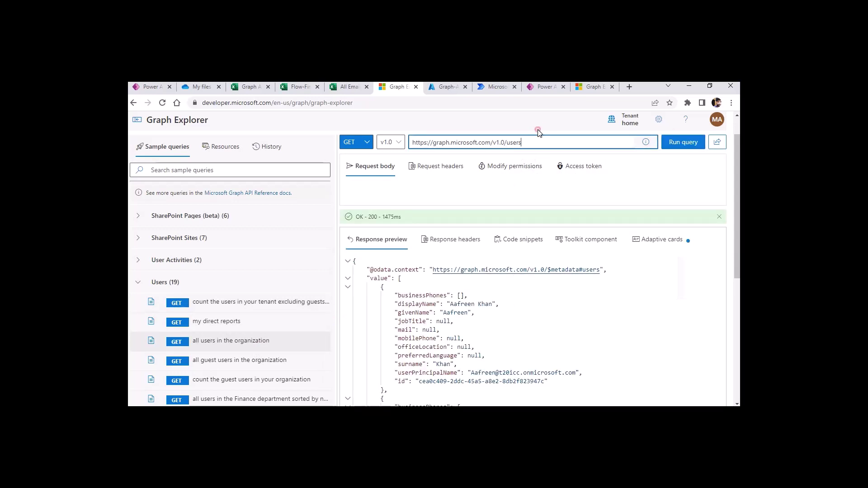
Extend the users request URL with ?$select=id,displayName,userPrincipalName and run the query.
text(?se)
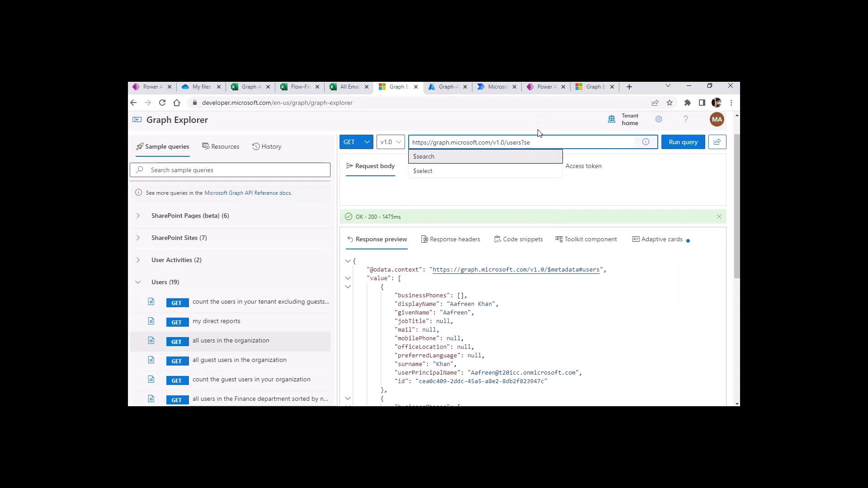
key(Down)
key(Tab)
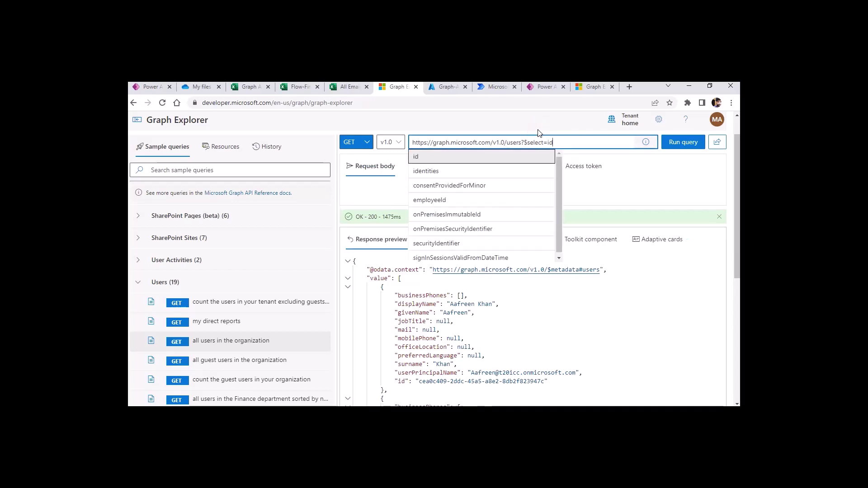
text(id,)
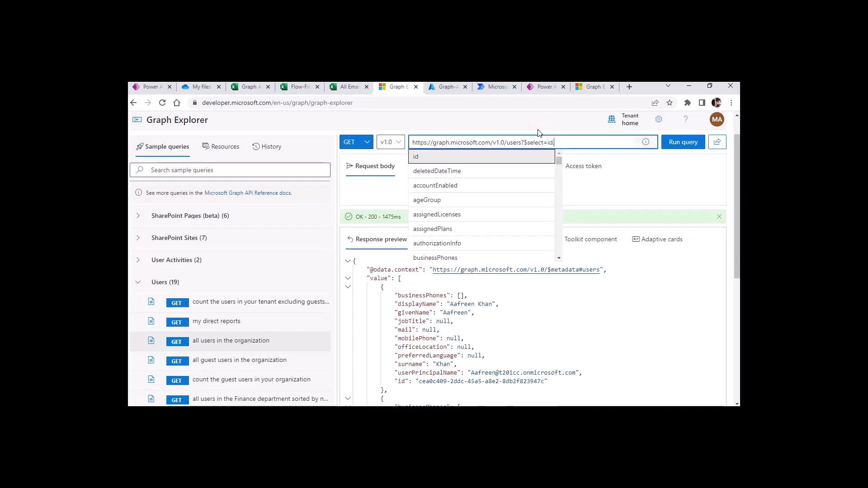
text(dis)
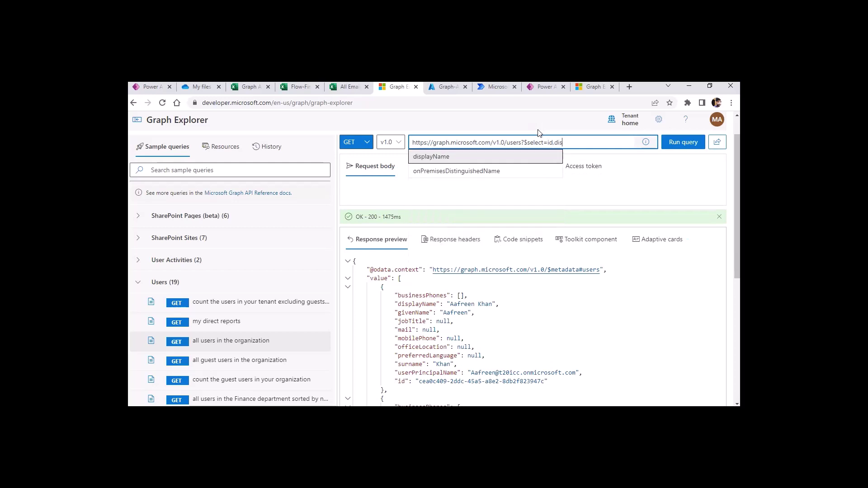
text(playName,userPrincipalN)
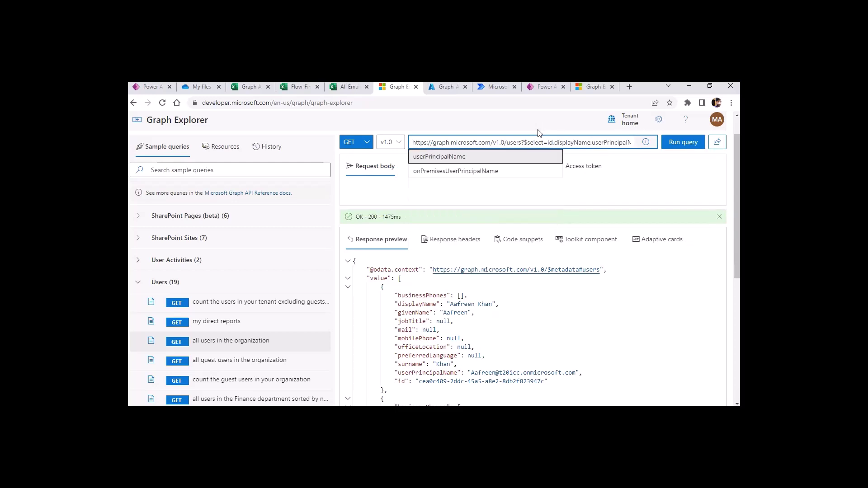
key(Tab)
key(Tab)
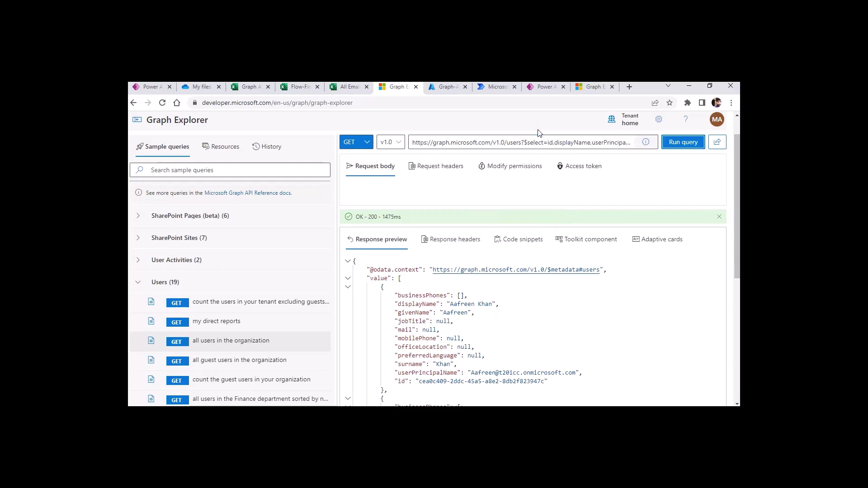
key(Return)
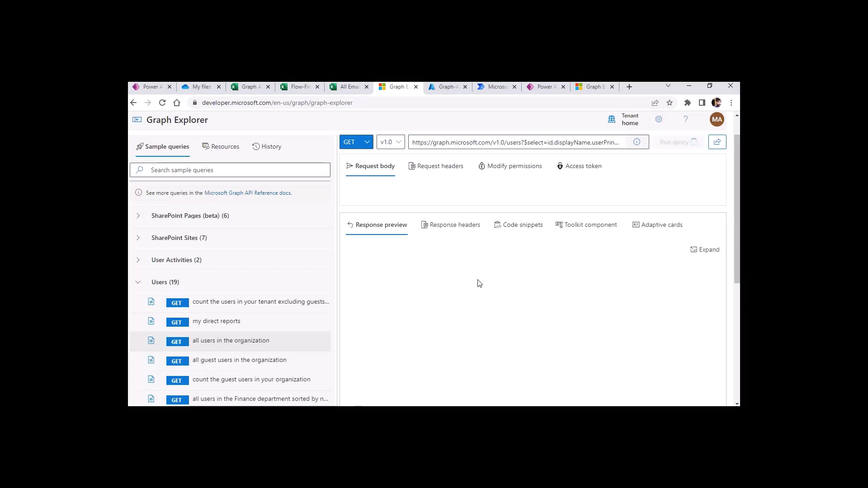
Review the id, displayName and userPrincipalName entries in the response and compare them with the Graph API Testing workbook in Excel.
click(410, 309)
scroll(410, 309, down, 1)
click(430, 365)
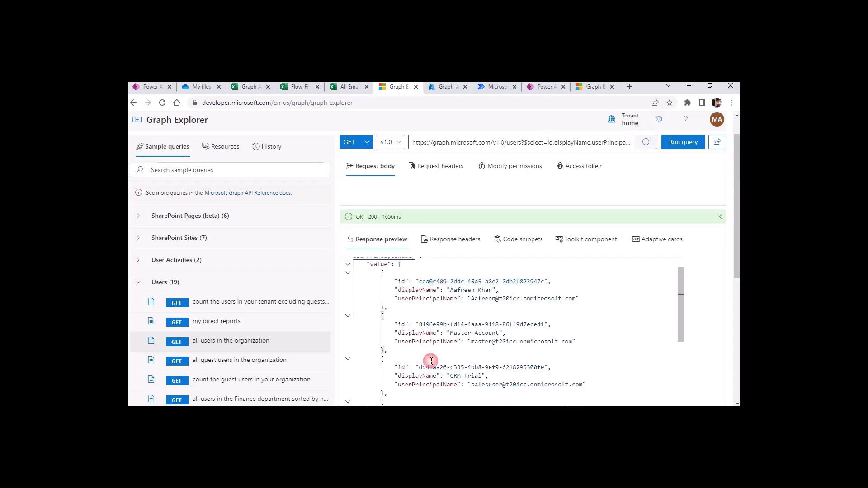
scroll(446, 364, down, 2)
scroll(480, 379, up, 3)
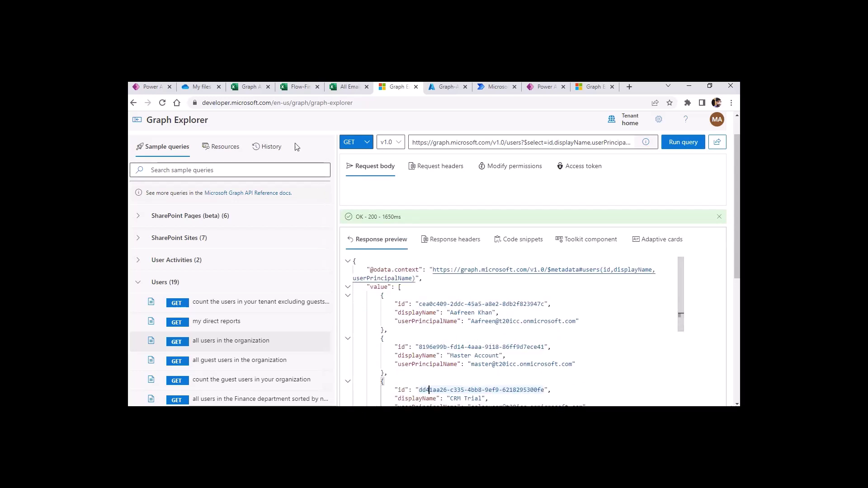
click(259, 90)
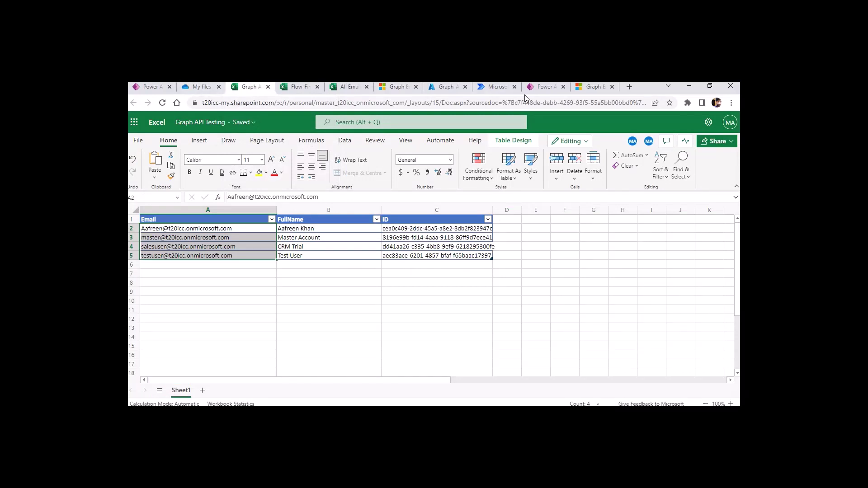
Switch to the Graph API Users flow run in Power Apps and inspect the HTTP action's method and URI, then collapse it.
click(543, 87)
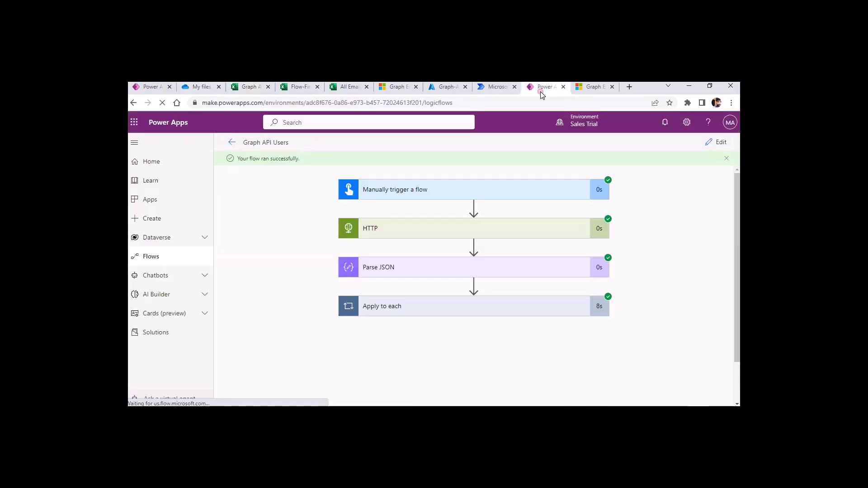
click(456, 231)
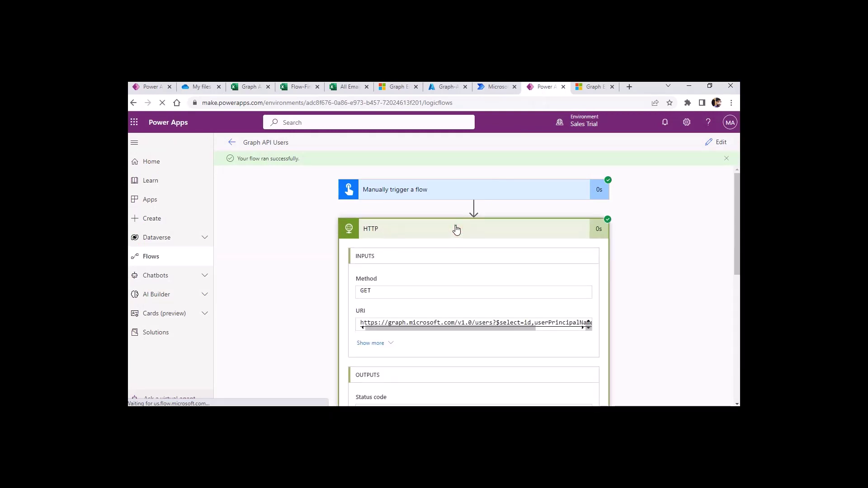
click(456, 230)
scroll(452, 240, down, 1)
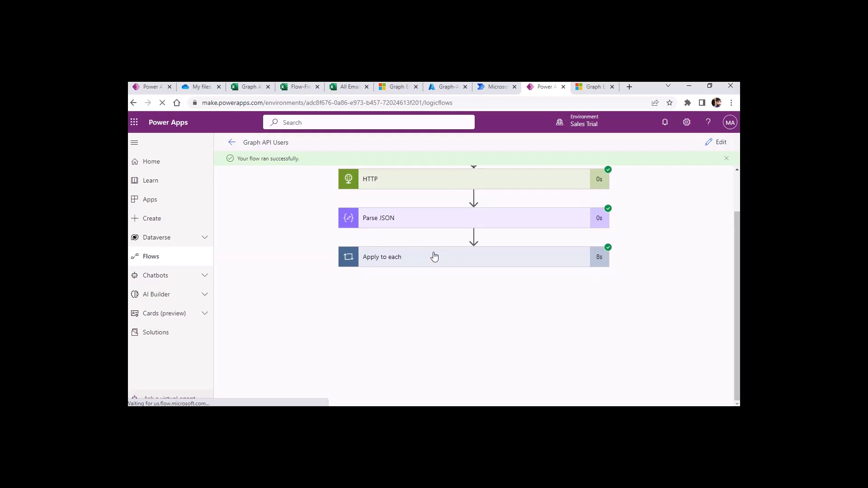
Inspect the Add a row into a table inputs in the first Apply to each iteration, then collapse the loop.
click(433, 256)
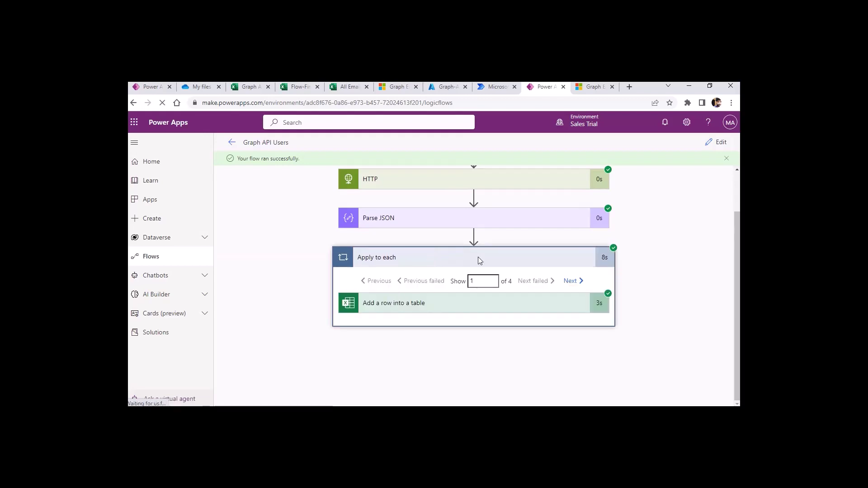
click(401, 312)
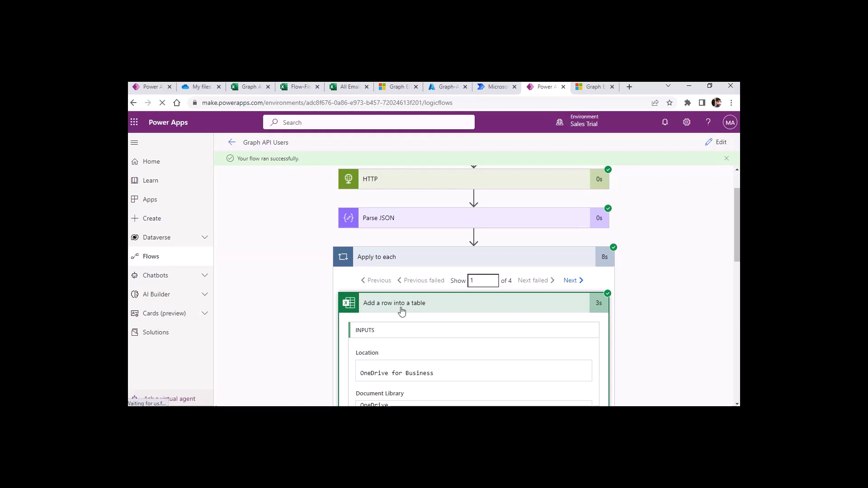
scroll(402, 307, down, 2)
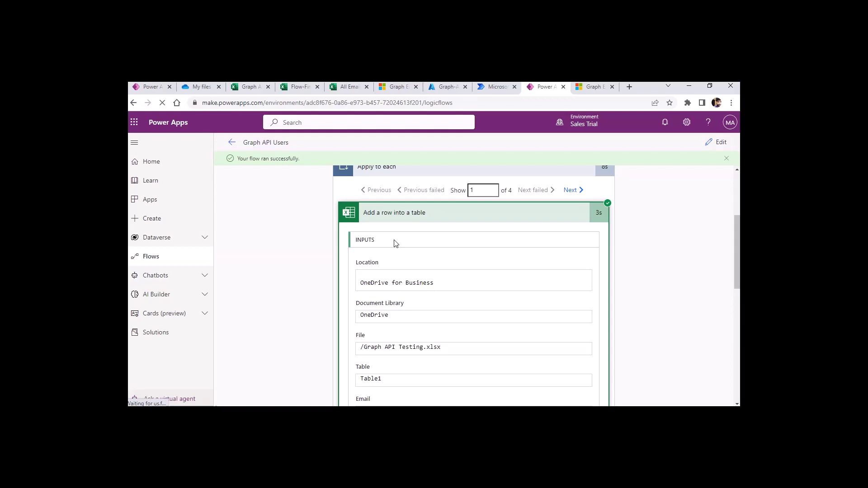
scroll(421, 327, down, 2)
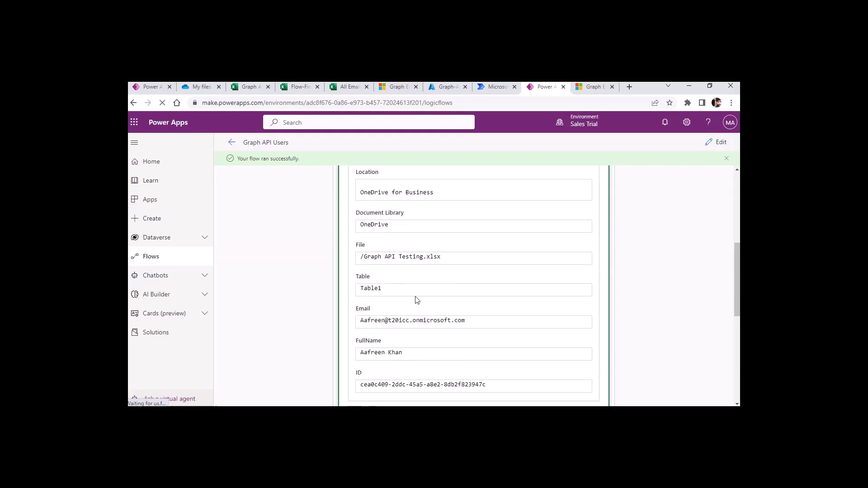
scroll(416, 299, down, 4)
scroll(396, 282, up, 6)
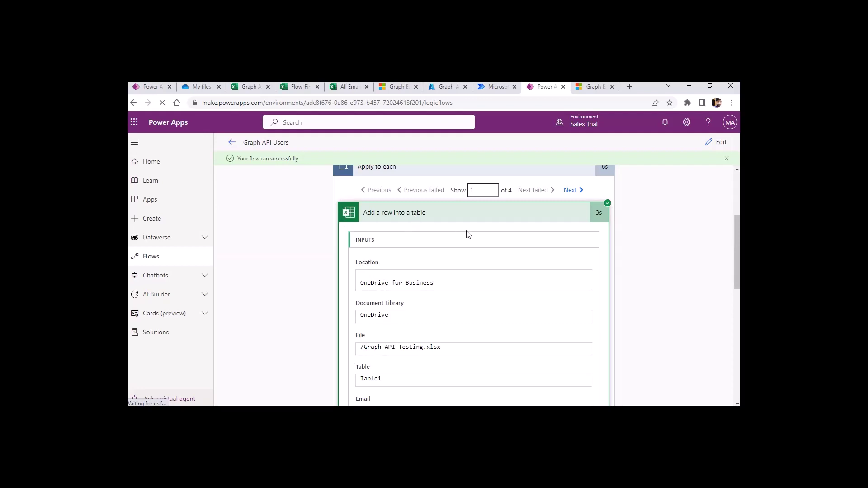
scroll(467, 231, up, 3)
click(440, 302)
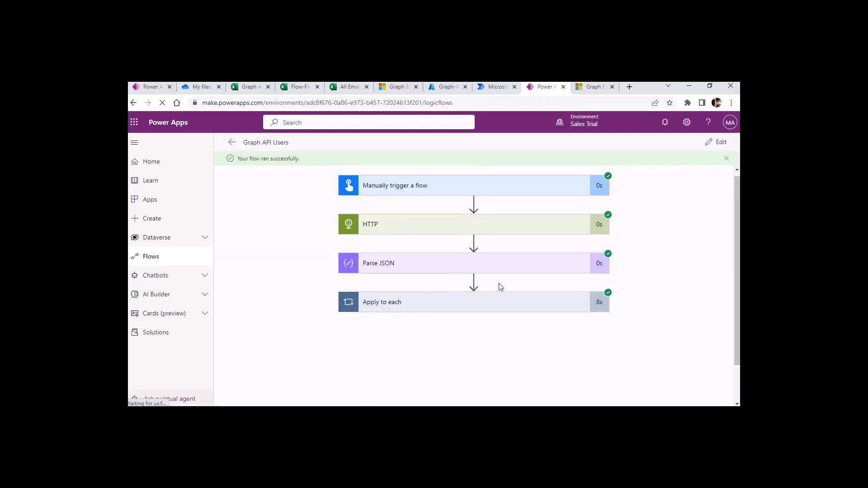